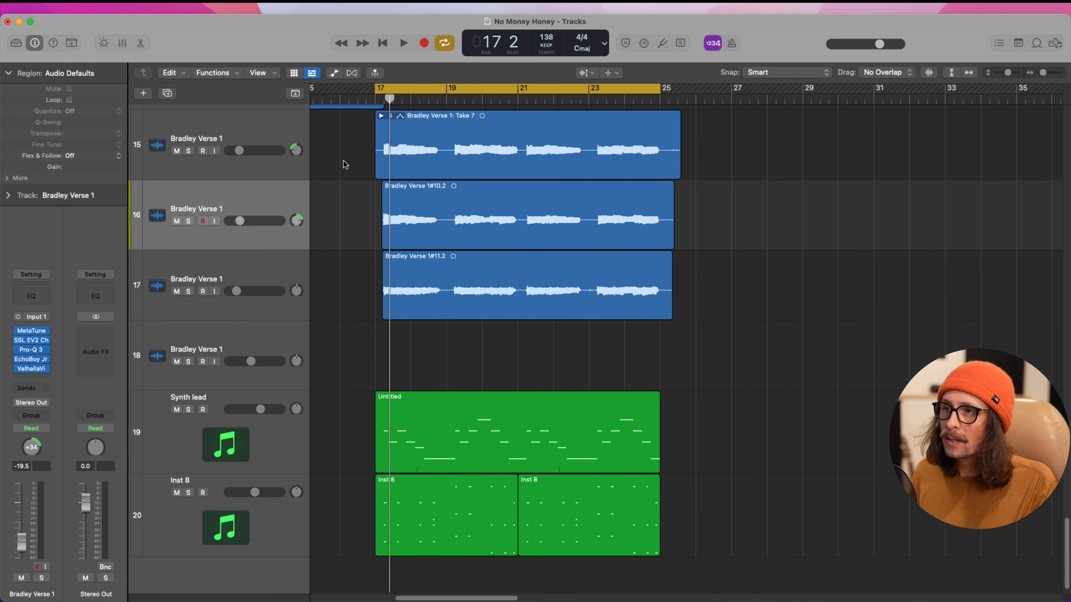
# Split the verse vocal region on track 16 into four phrases at the silent gaps near bars 19, 21 and 23
pyautogui.moveTo(346, 166); pyautogui.dragTo(759, 355)
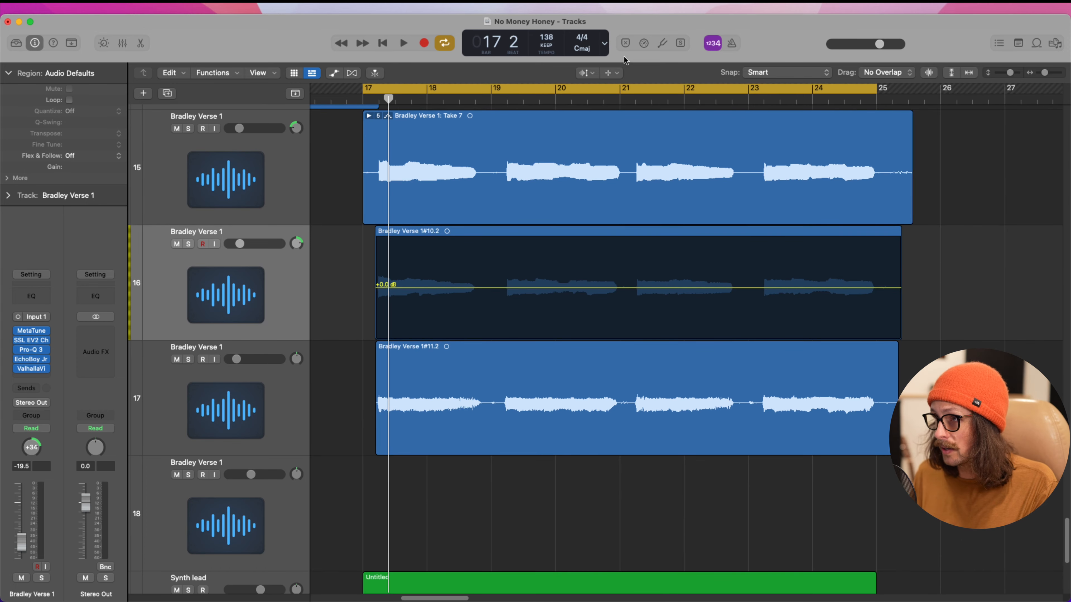
pyautogui.click(491, 297)
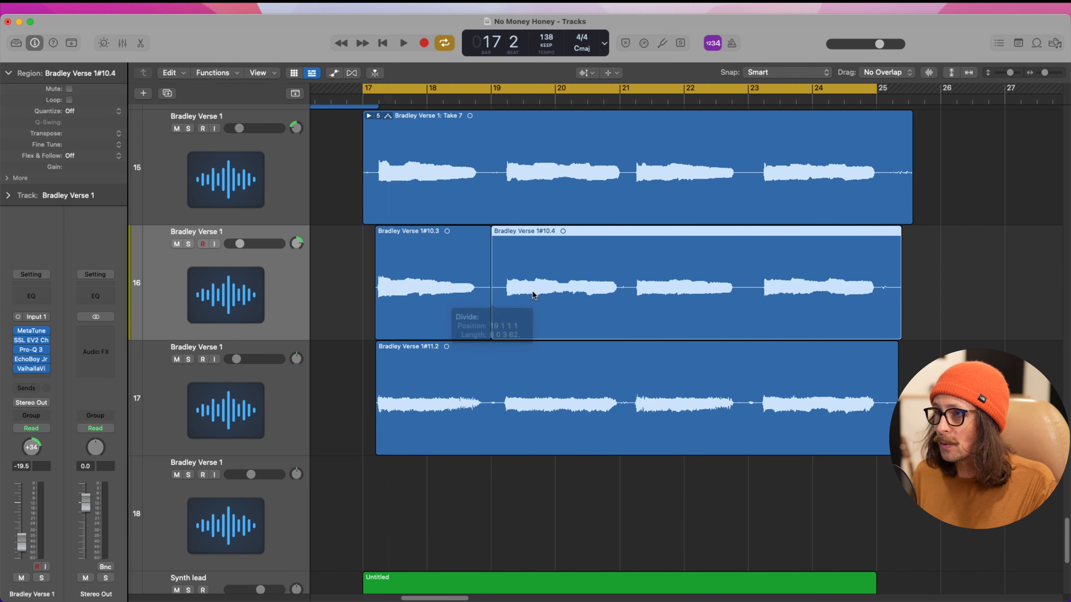
pyautogui.click(628, 291)
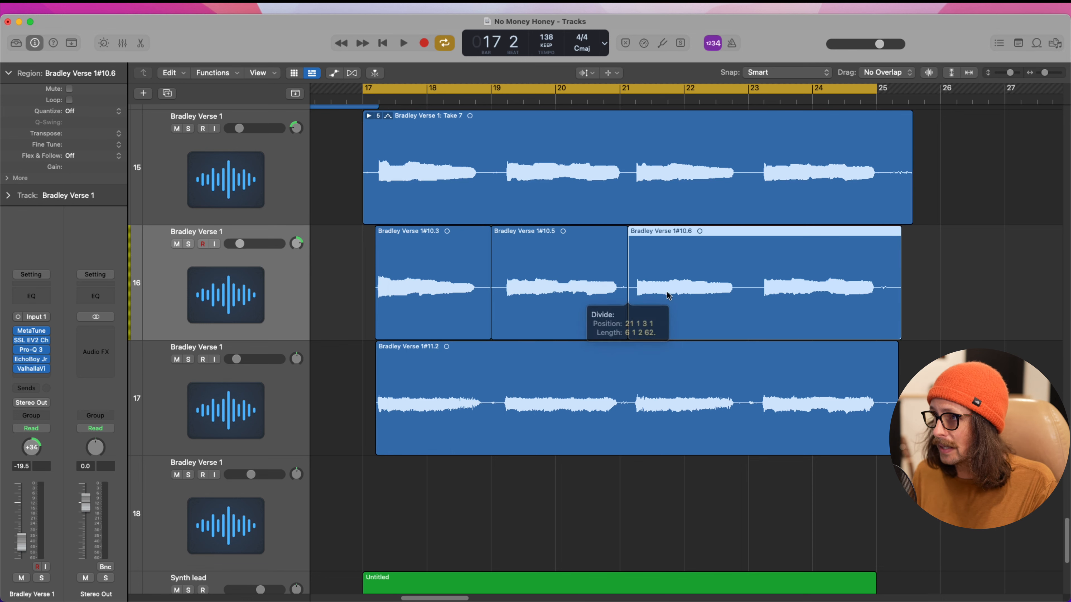
pyautogui.click(749, 295)
pyautogui.click(415, 284)
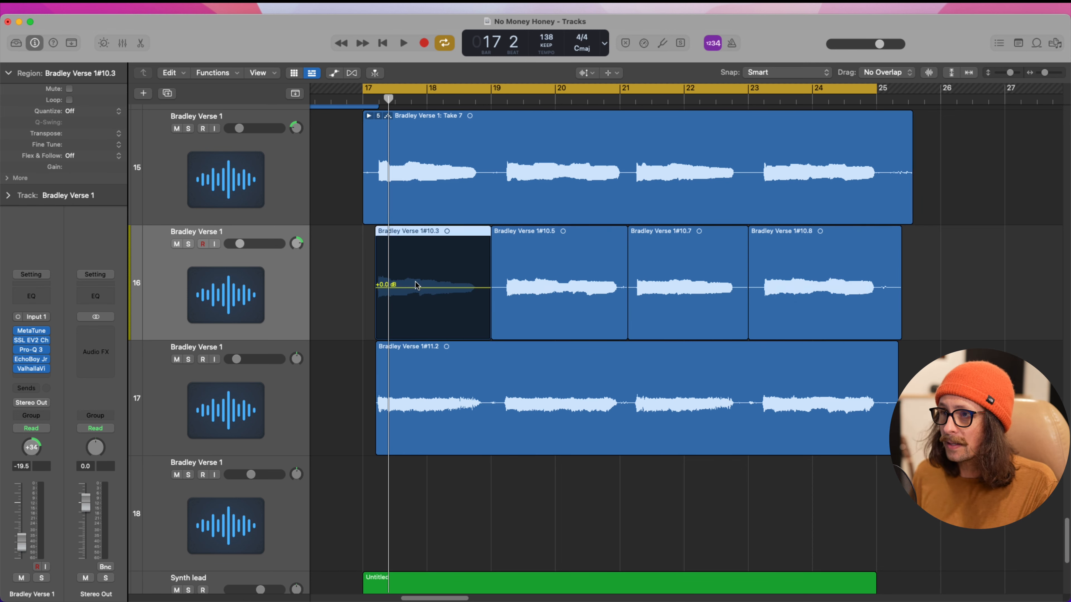
pyautogui.moveTo(416, 286); pyautogui.dragTo(429, 286)
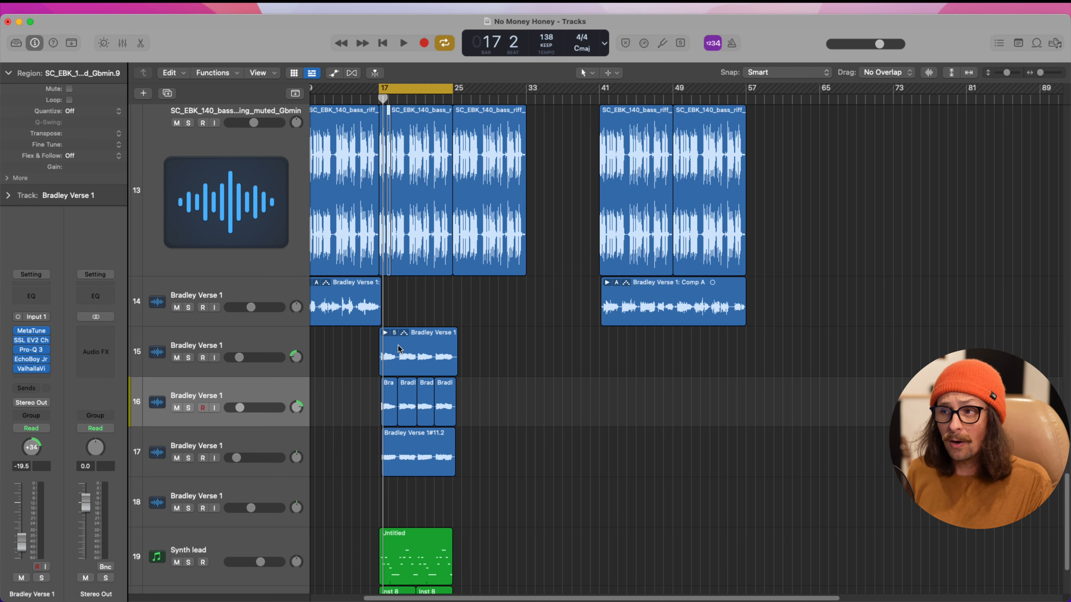
pyautogui.moveTo(379, 335); pyautogui.dragTo(465, 463)
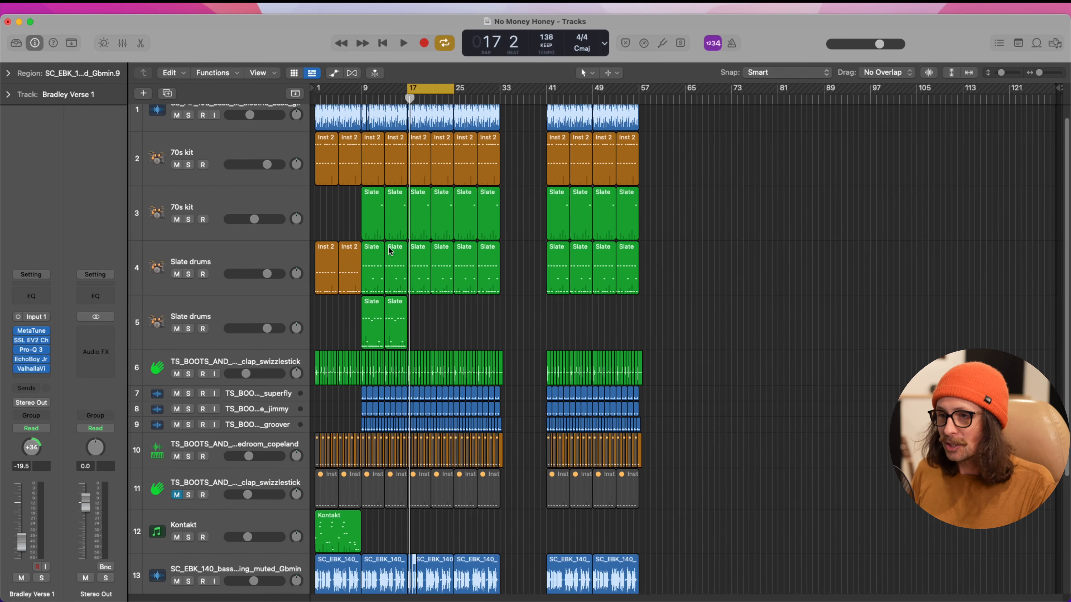
# Create one software instrument track with stereo Alchemy as its instrument, directly below the electric bass track at the start of the track list
pyautogui.scroll(1, 389, 250)
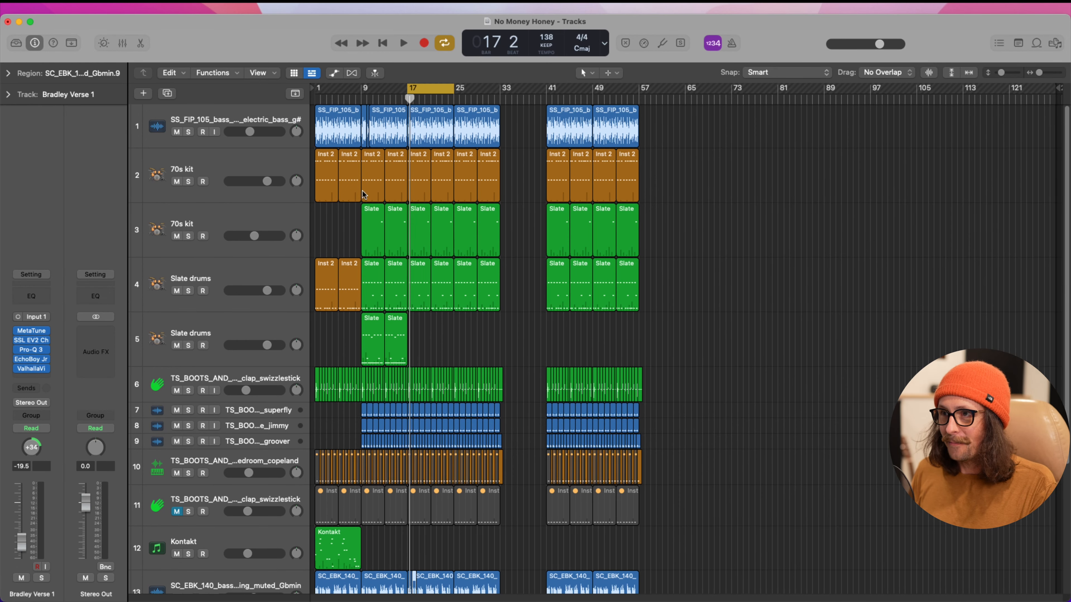
pyautogui.click(233, 115)
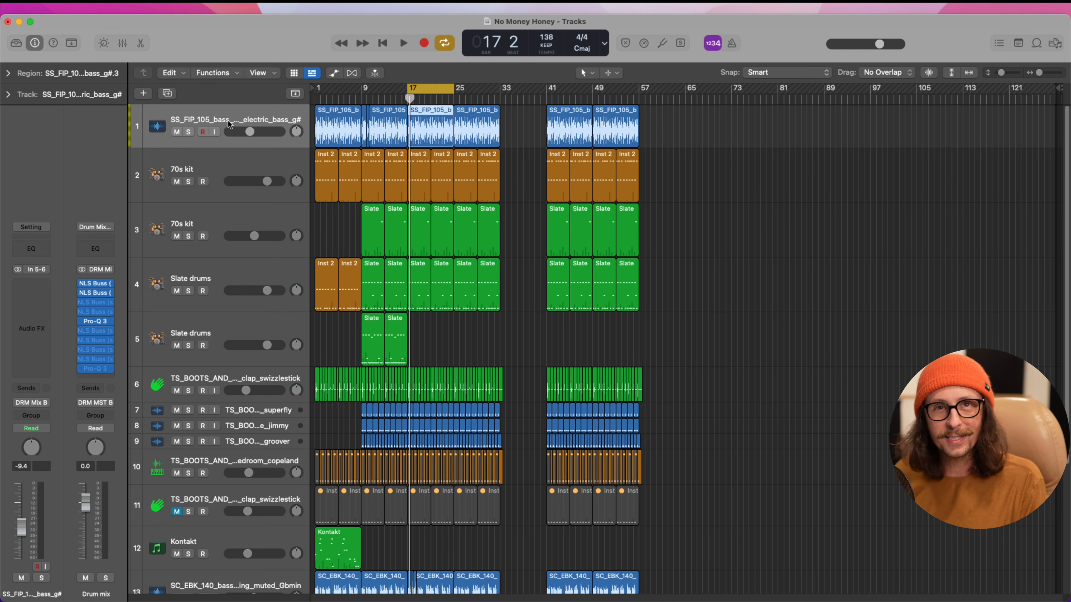
pyautogui.scroll(-10, 227, 120)
pyautogui.click(143, 93)
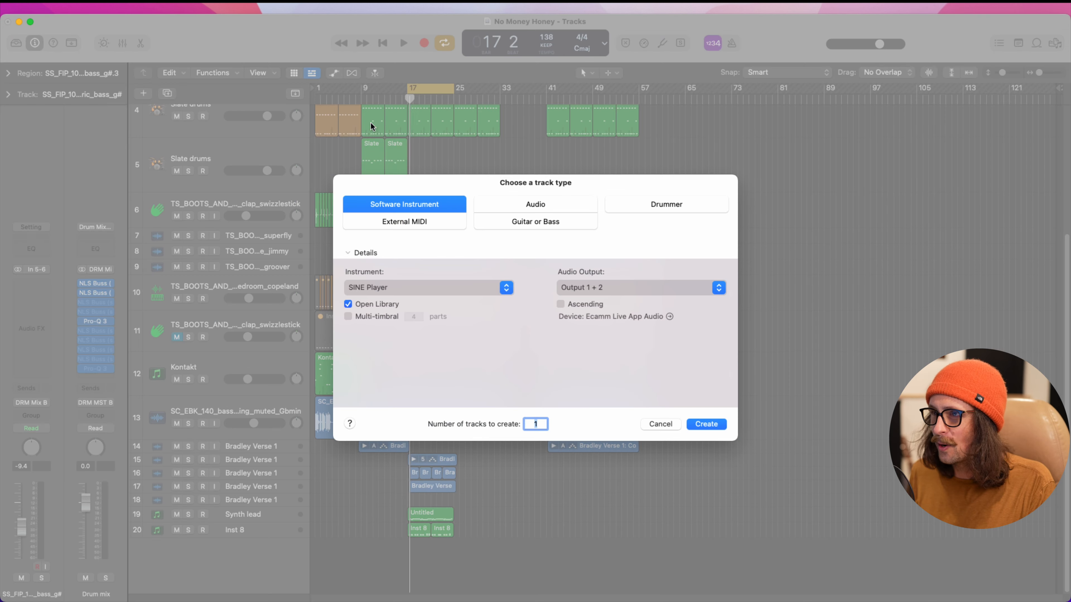
pyautogui.click(415, 291)
pyautogui.moveTo(434, 210)
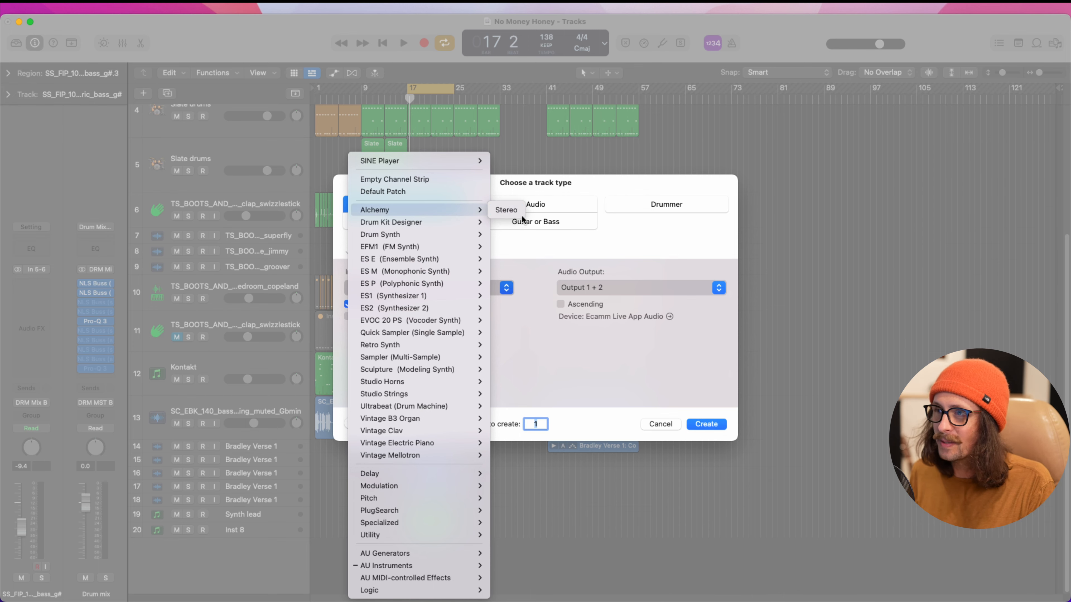
pyautogui.click(512, 210)
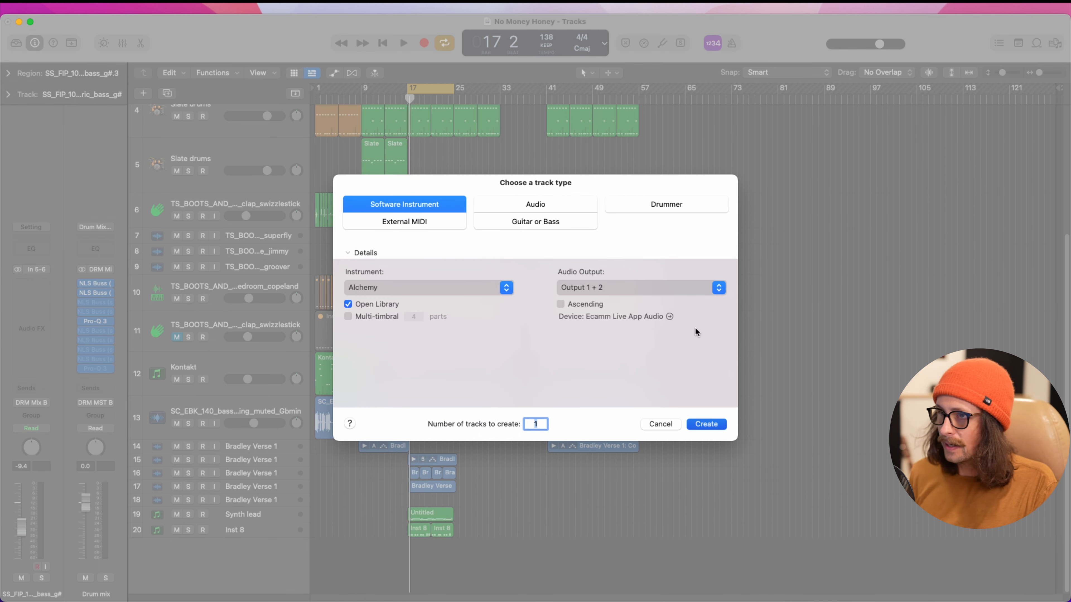
pyautogui.click(702, 424)
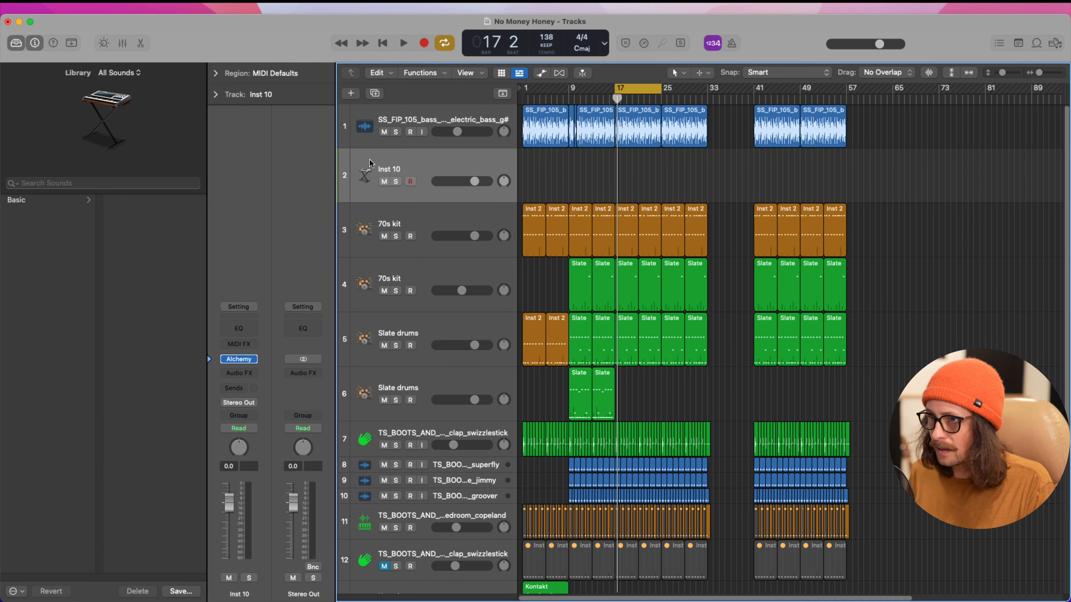
# Open Alchemy on the new instrument track and load the Dream Voice preset
pyautogui.click(239, 359)
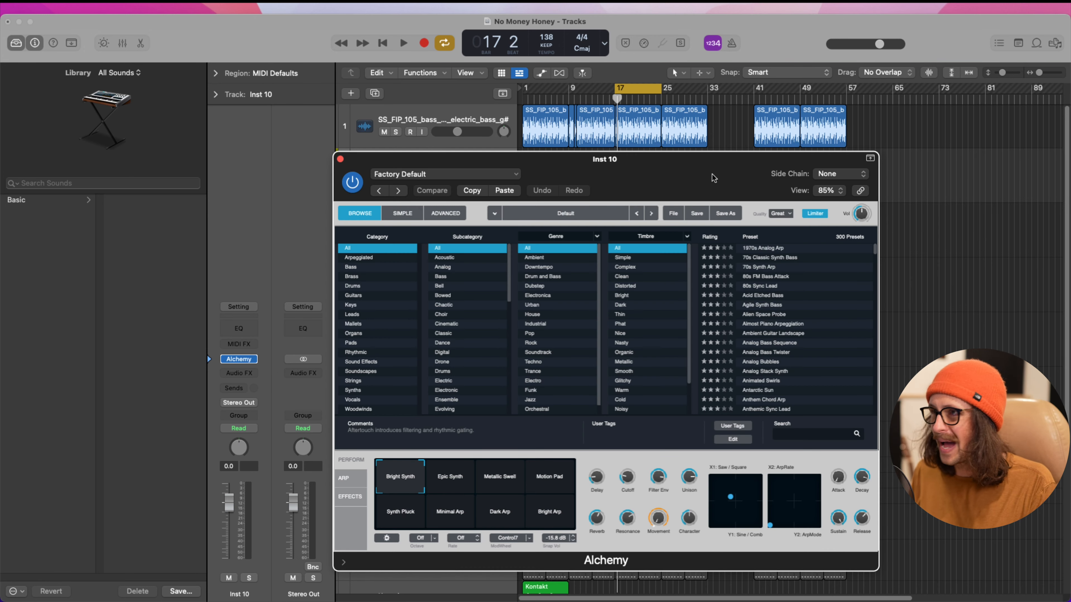
pyautogui.moveTo(713, 174); pyautogui.dragTo(501, 83)
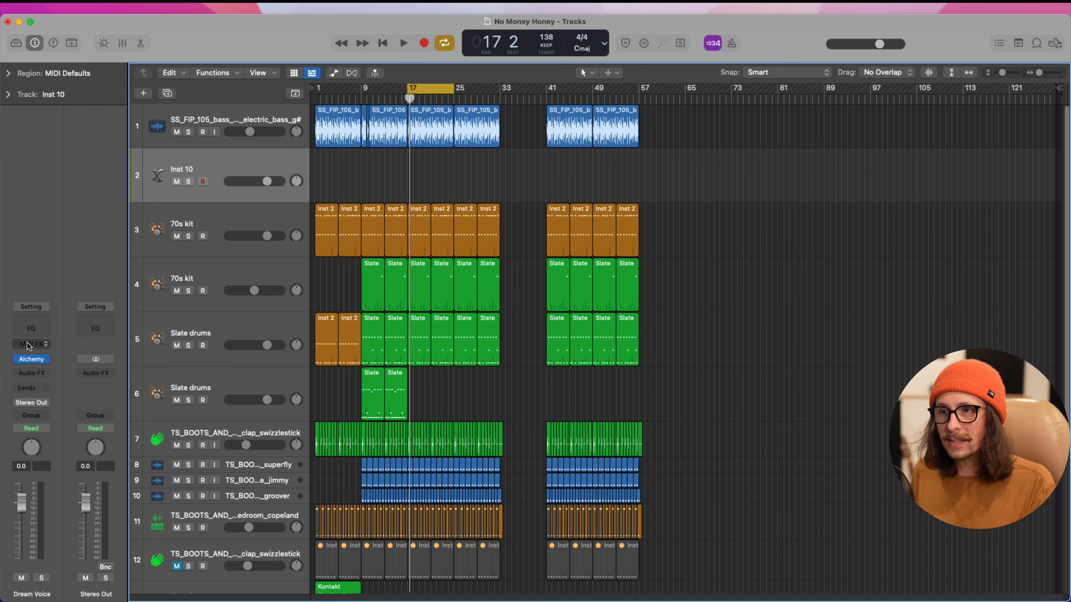
# Insert the Chord Trigger MIDI effect ahead of Alchemy and load its Multi keyboard voicing preset Pop Right Hand
pyautogui.click(38, 346)
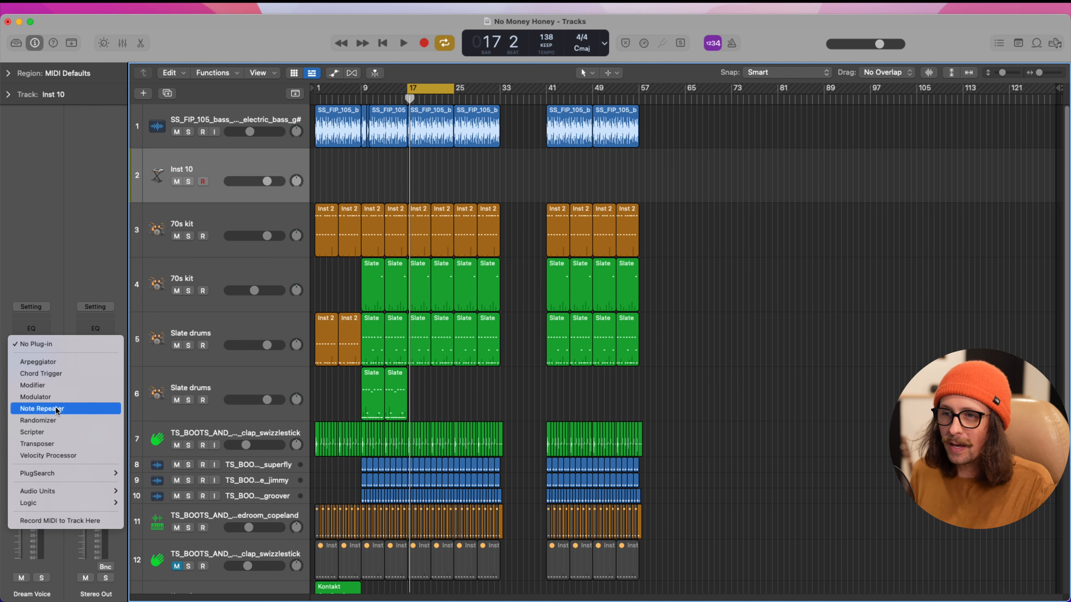
pyautogui.click(72, 371)
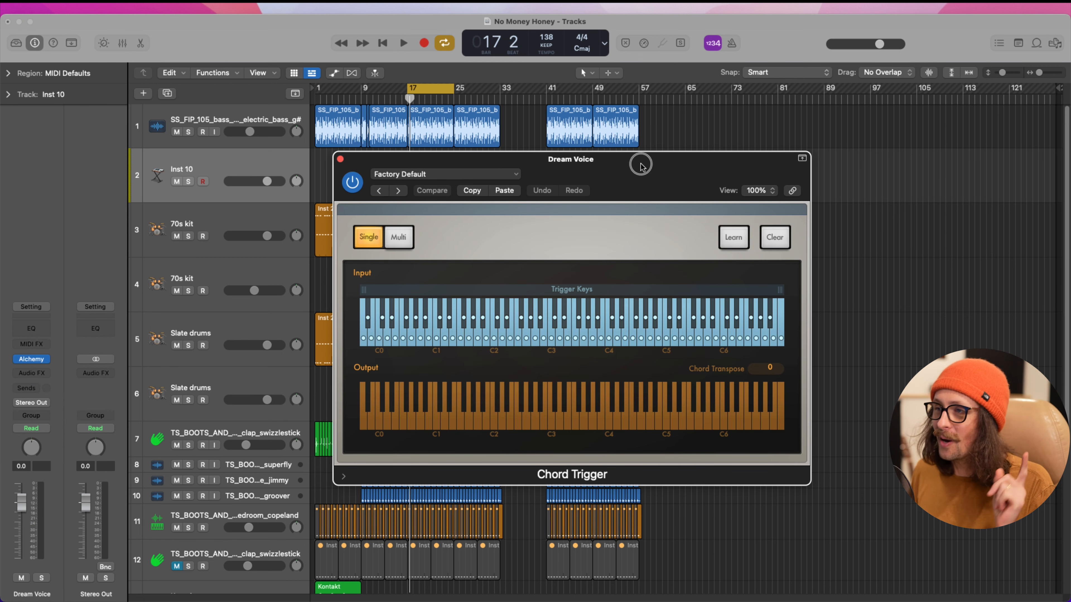
pyautogui.moveTo(640, 164); pyautogui.dragTo(503, 159)
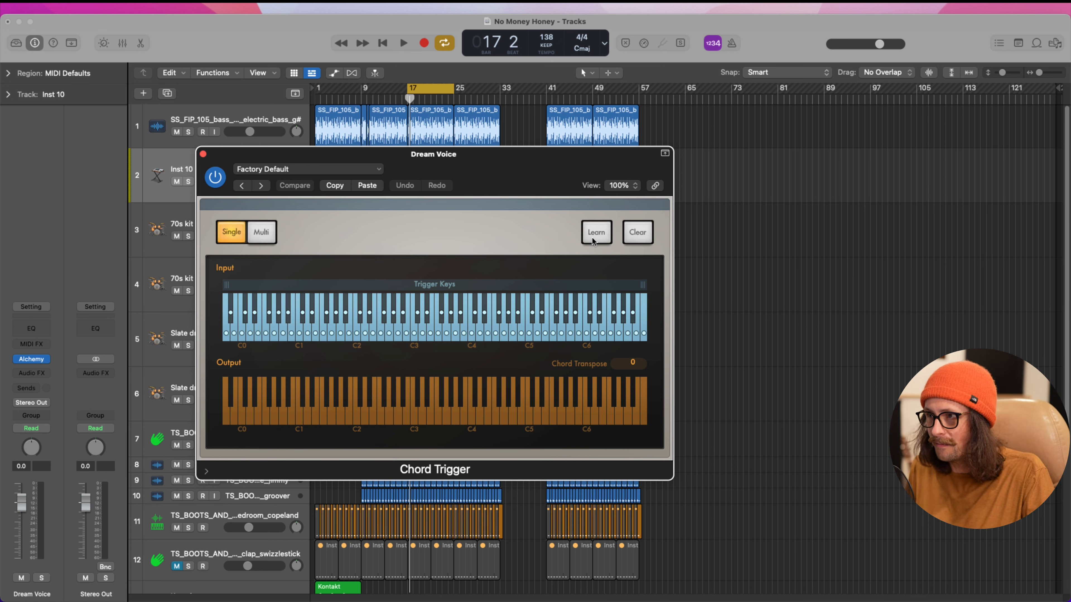
pyautogui.click(376, 170)
pyautogui.moveTo(383, 402)
pyautogui.moveTo(479, 415)
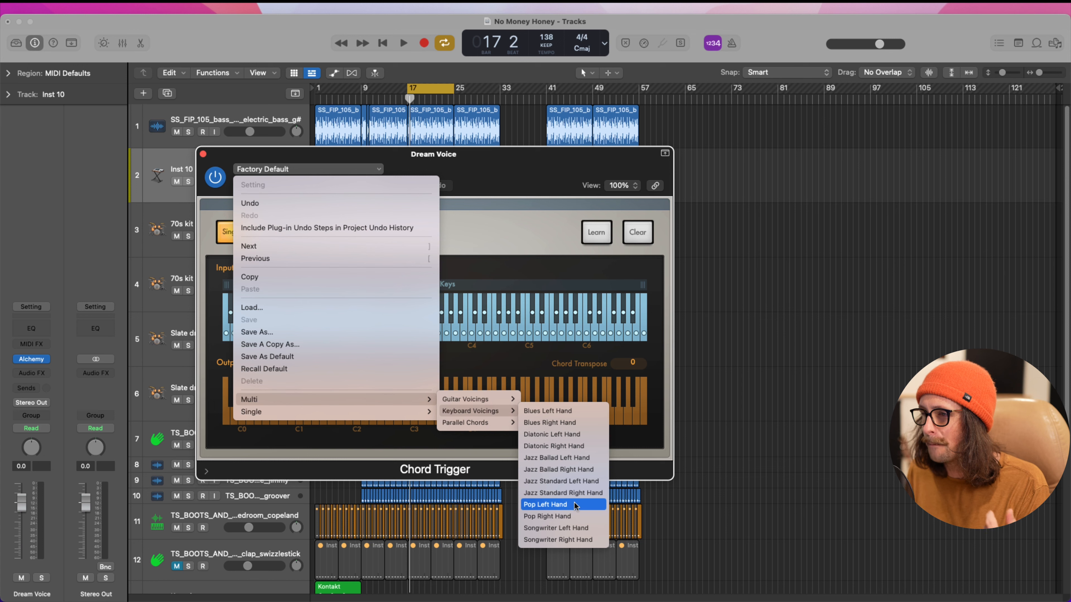
pyautogui.click(576, 517)
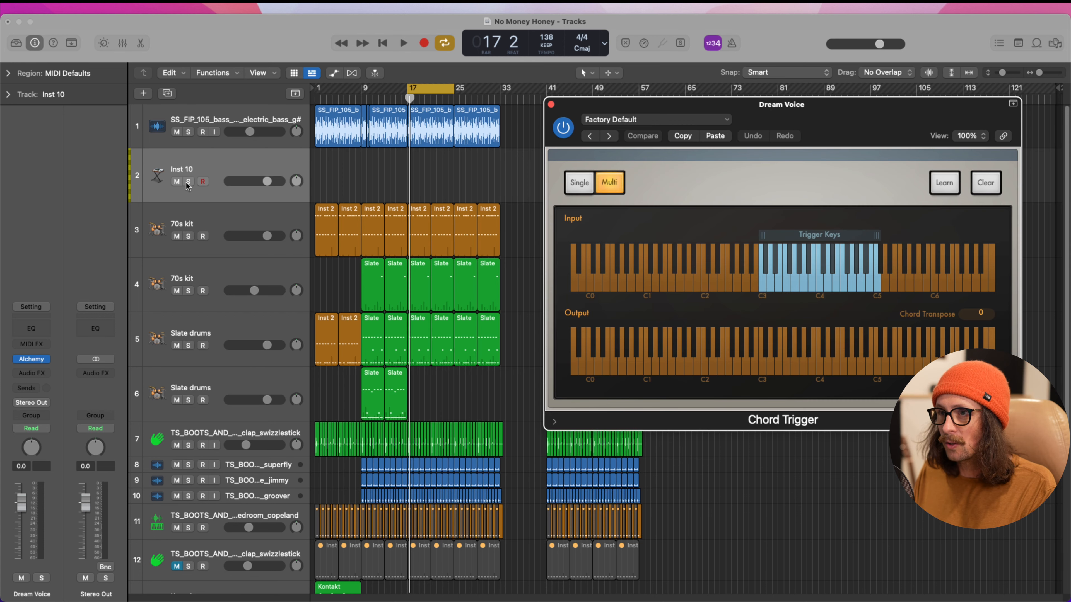
# Solo the Dream Voice track with Record MIDI to Track Here enabled after Chord Trigger, and record chords from bar 17 to about bar 21
pyautogui.click(188, 182)
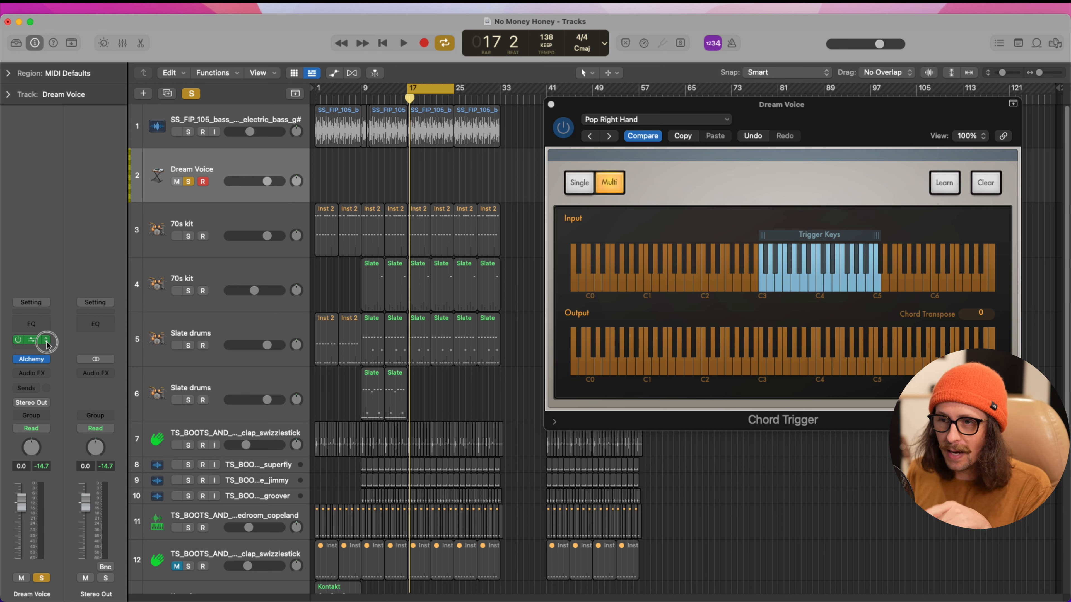
pyautogui.click(46, 341)
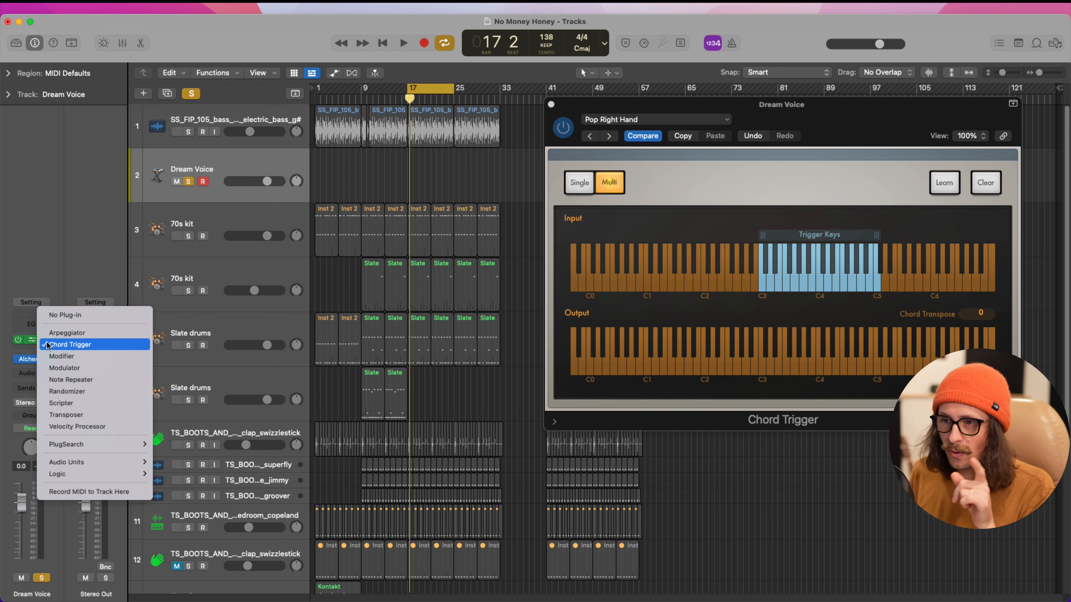
pyautogui.click(93, 491)
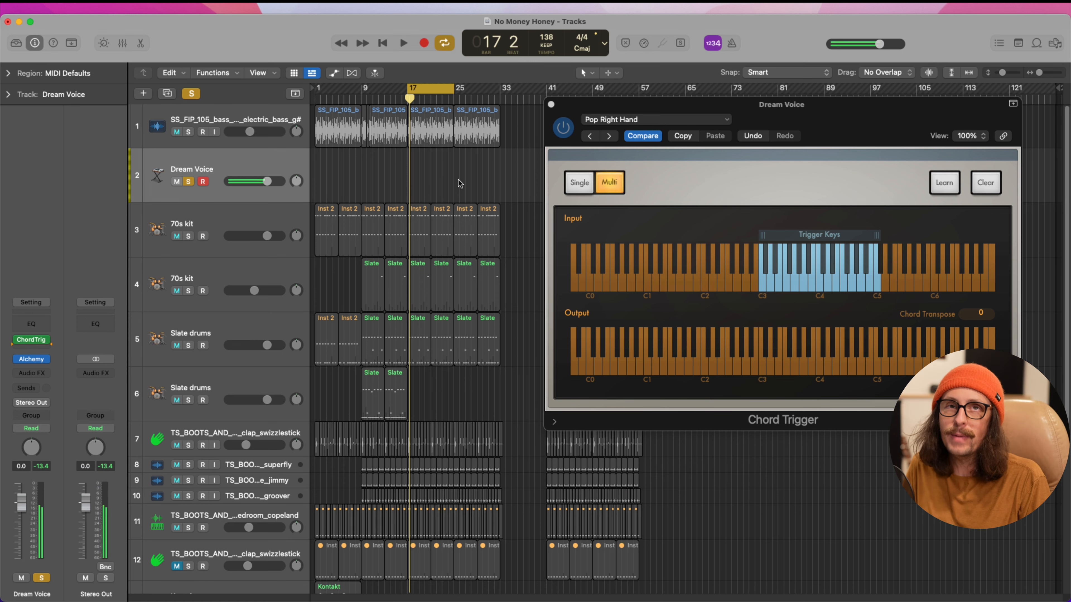
pyautogui.press('r')
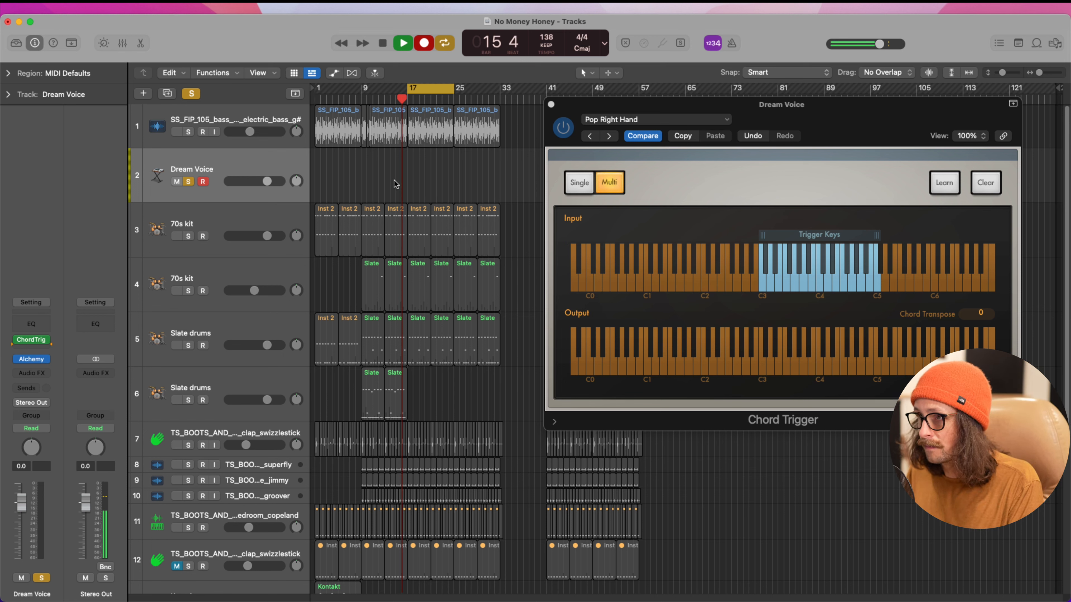
pyautogui.press('space')
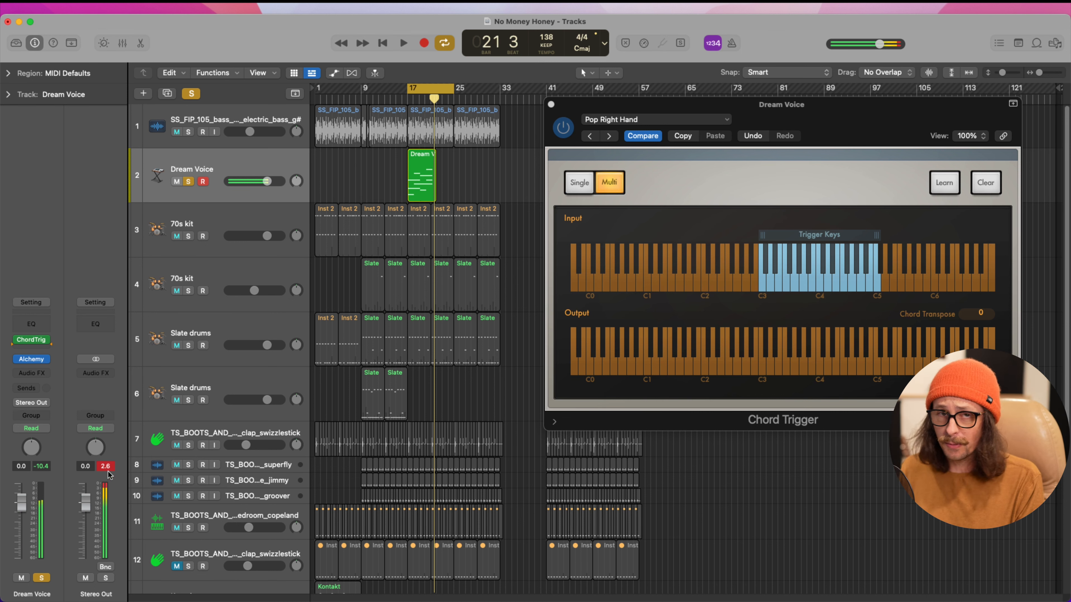
# Move the Chord Trigger window clear of the arrangement and open the recorded Dream Voice region in the Piano Roll
pyautogui.moveTo(388, 154); pyautogui.dragTo(507, 239)
pyautogui.moveTo(623, 110); pyautogui.dragTo(885, 239)
pyautogui.doubleClick(539, 259)
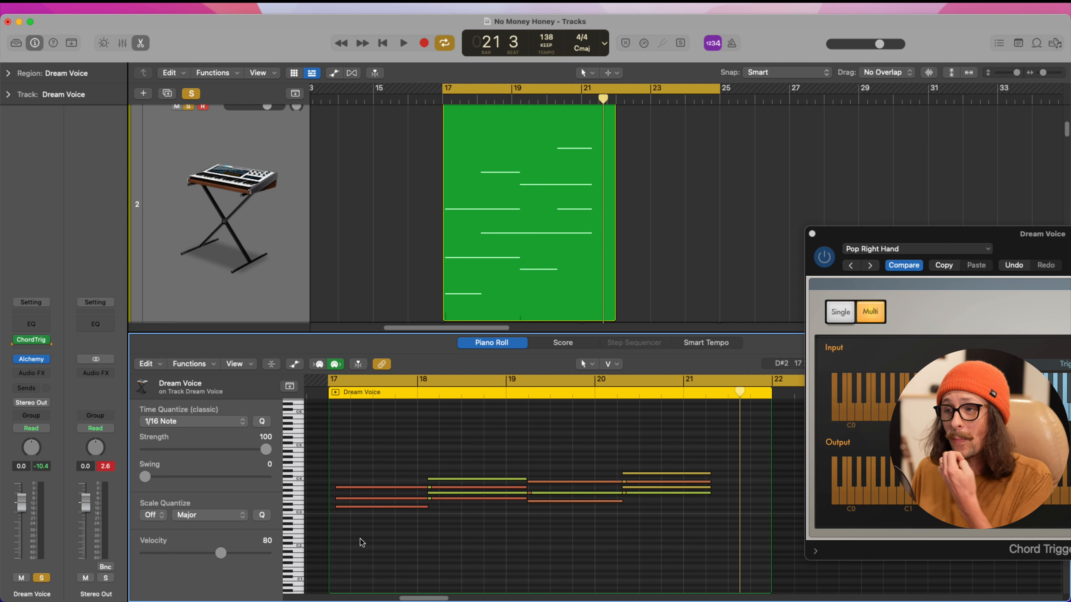
pyautogui.press('super+4')
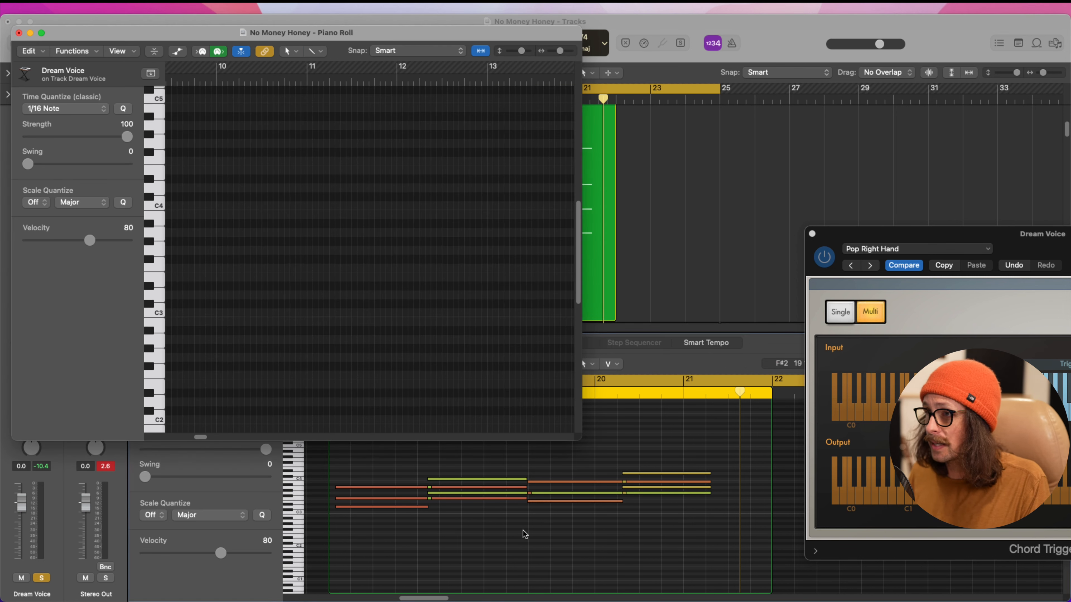
pyautogui.moveTo(581, 435); pyautogui.dragTo(662, 503)
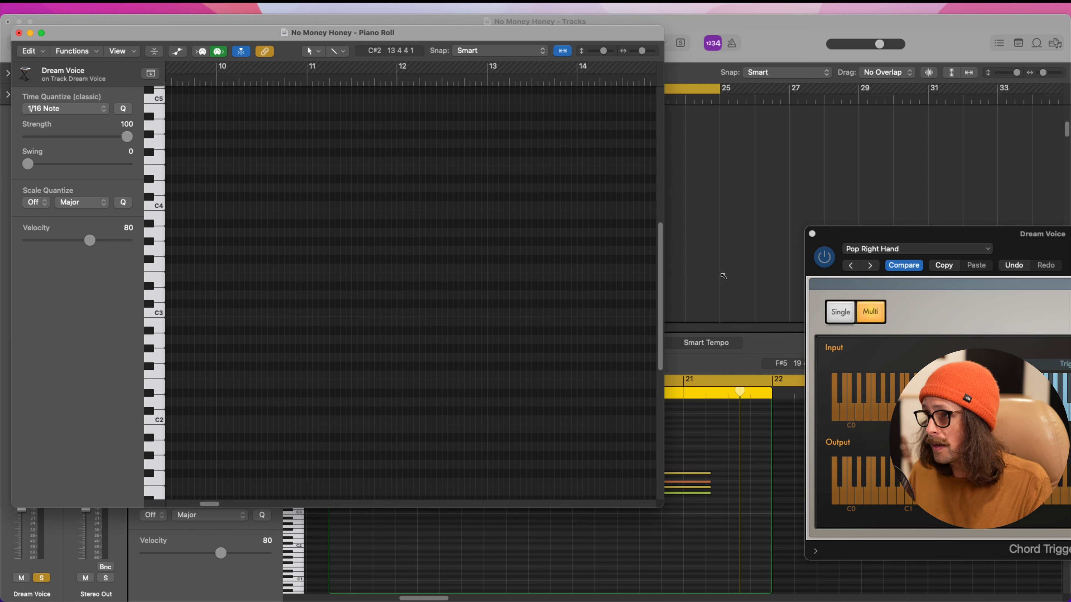
pyautogui.click(729, 266)
pyautogui.click(547, 260)
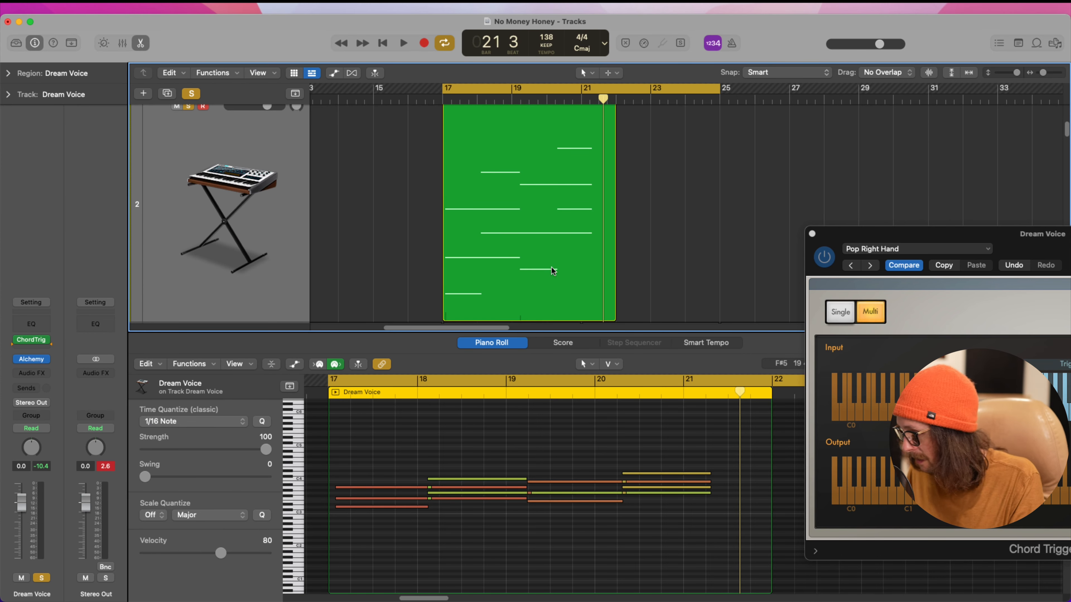
# Open the Dream Voice region in a separate, enlarged Piano Roll window framed on its recorded chord notes
pyautogui.press('super+4')
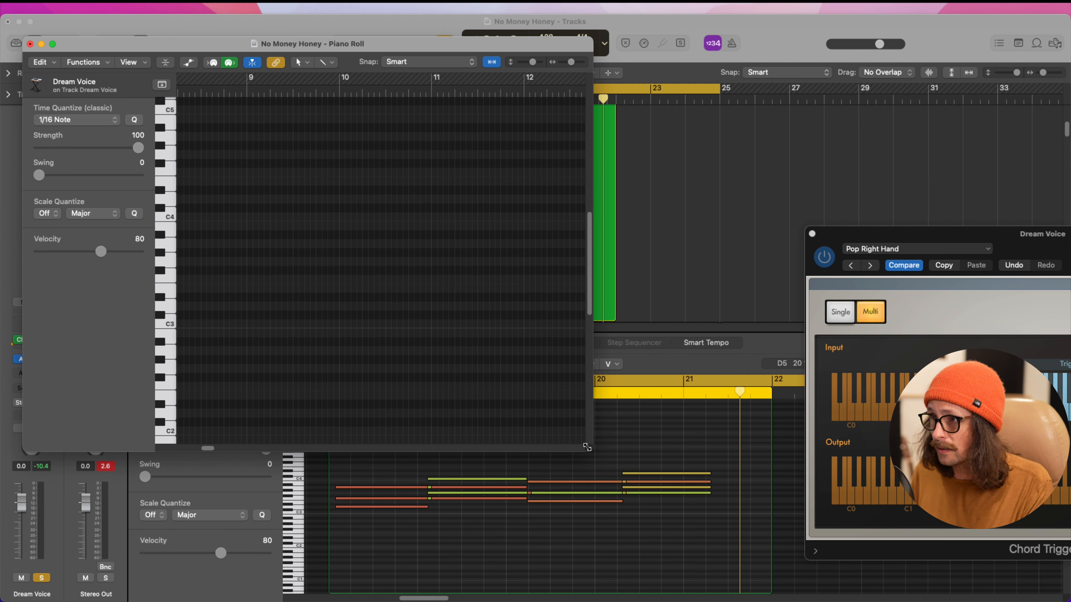
pyautogui.moveTo(587, 447); pyautogui.dragTo(803, 570)
pyautogui.press('z')
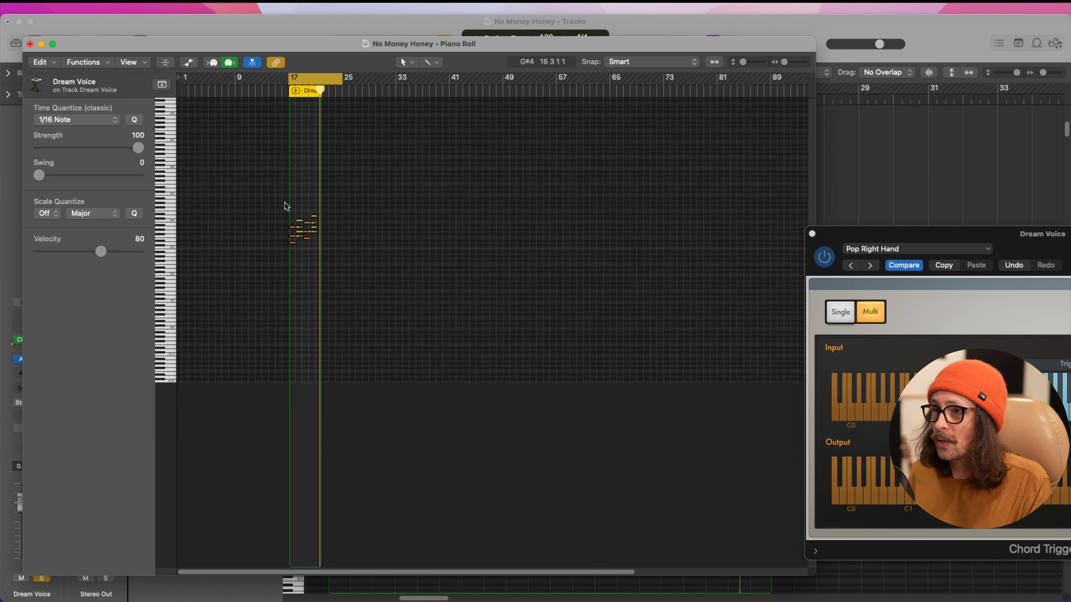
pyautogui.press('z')
# Move the first chord's three notes to the start of bar 17 and shorten them together by about one bar
pyautogui.moveTo(272, 150); pyautogui.dragTo(258, 224)
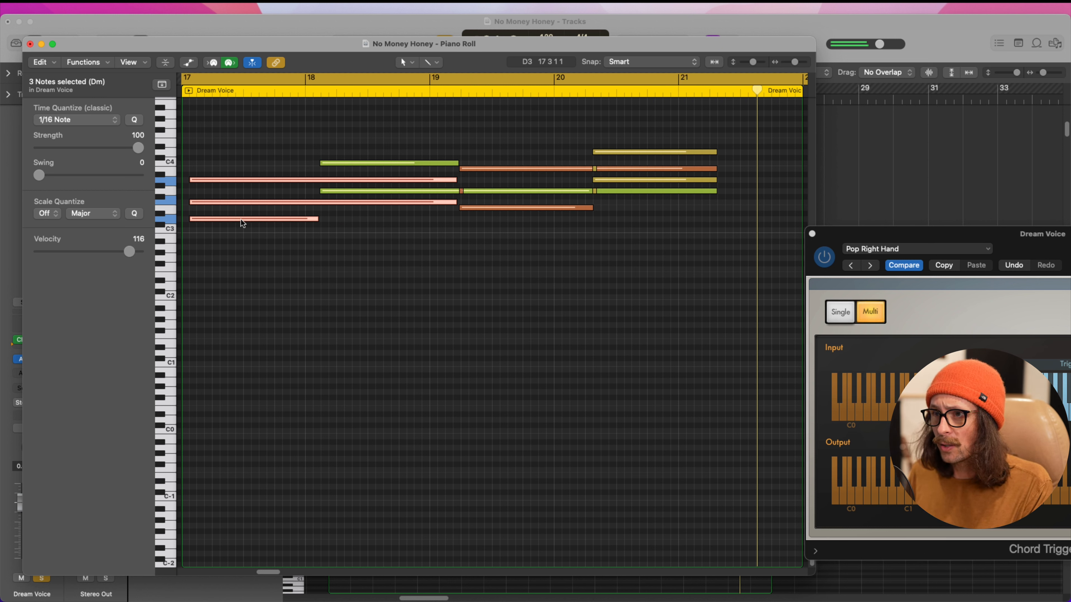
pyautogui.moveTo(241, 219); pyautogui.dragTo(233, 219)
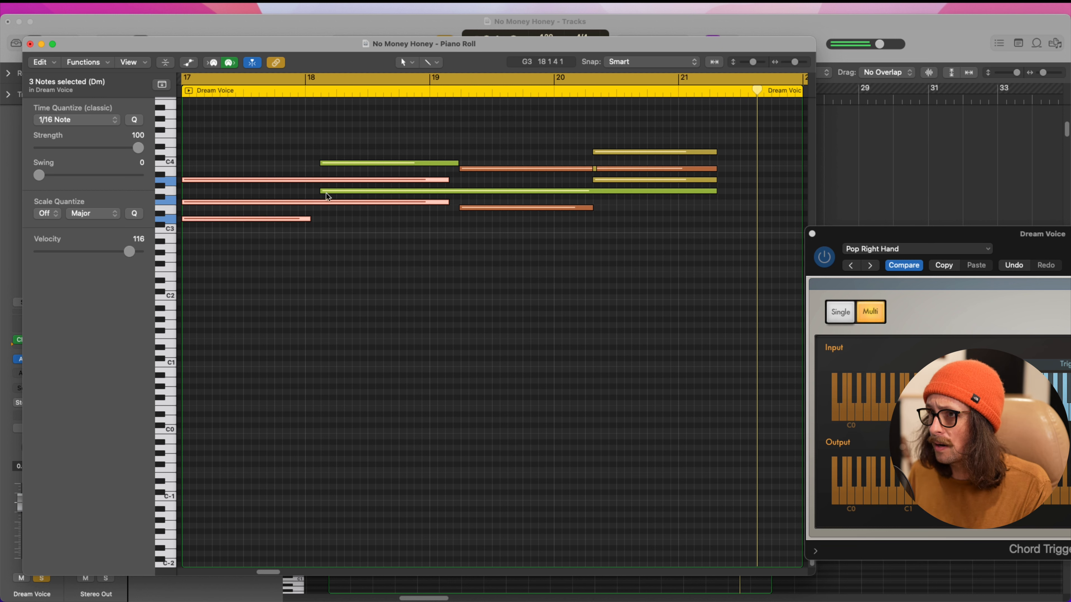
pyautogui.moveTo(450, 183); pyautogui.dragTo(321, 183)
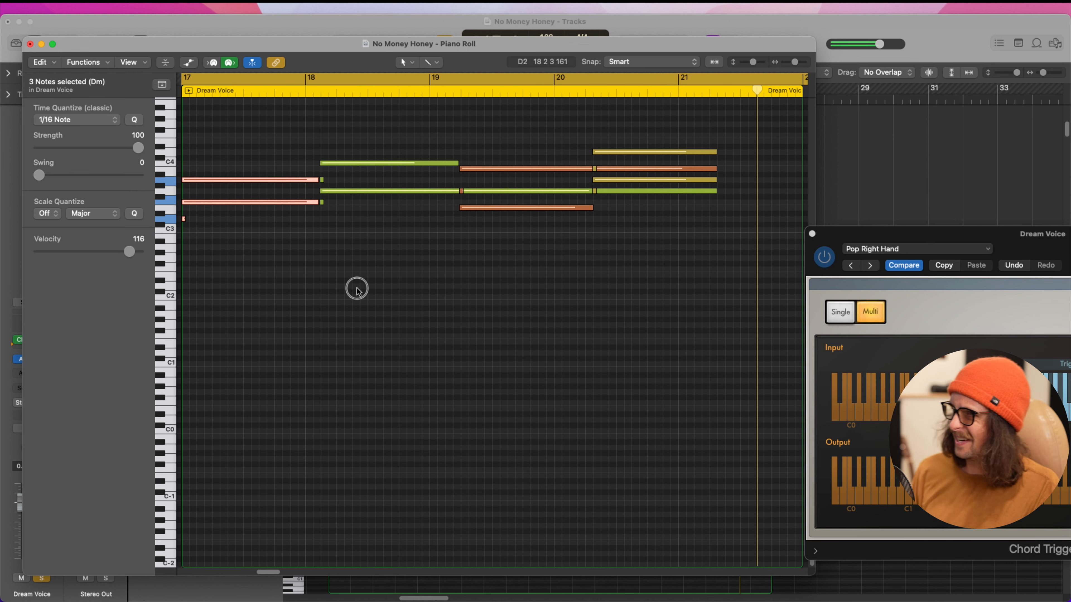
pyautogui.click(358, 292)
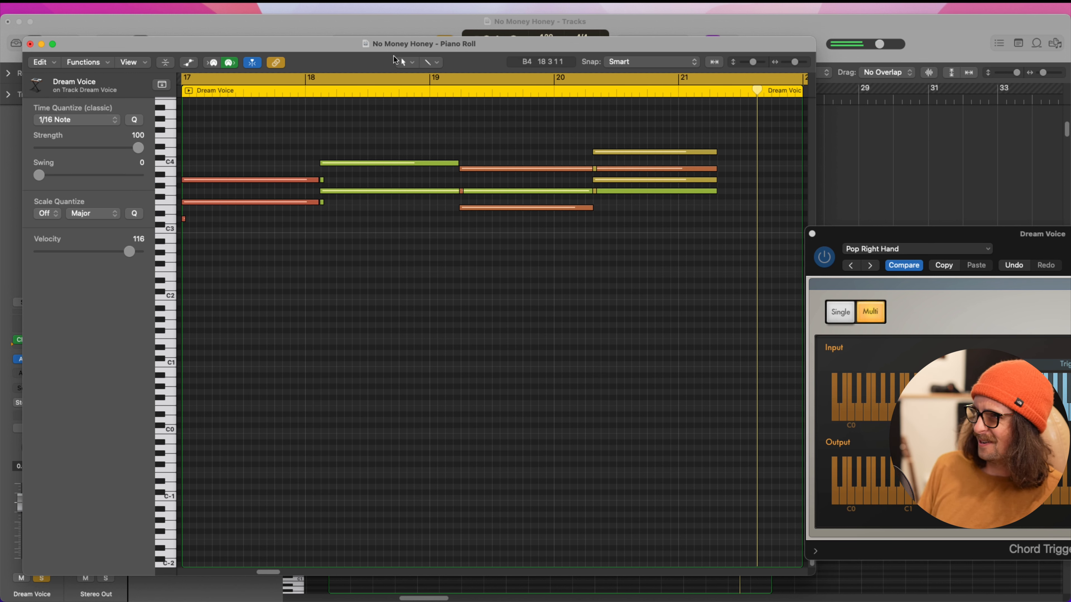
pyautogui.click(32, 44)
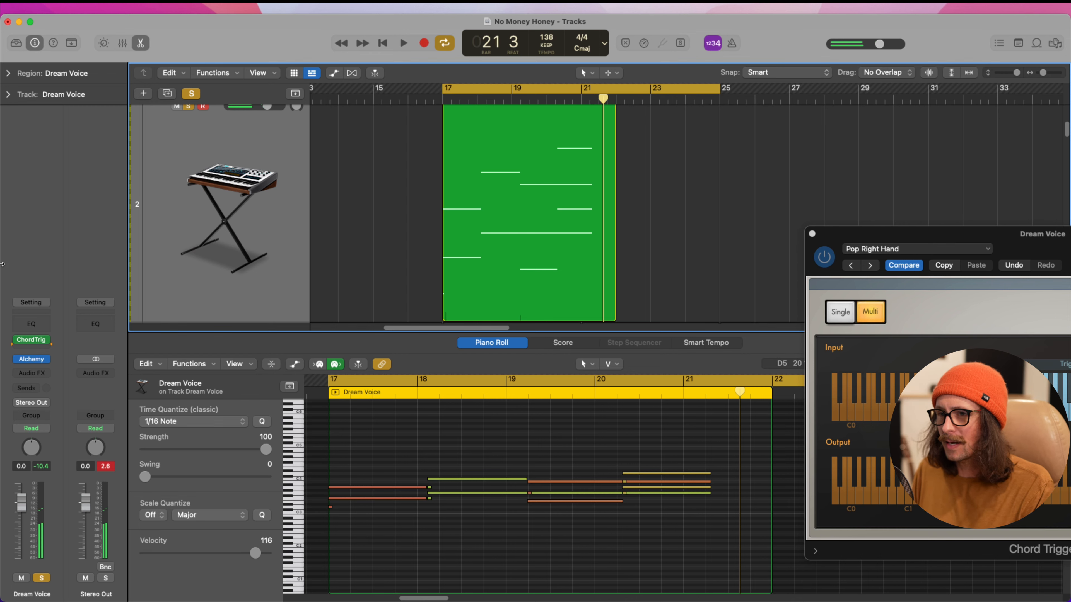
# Delete the recorded Dream Voice region, then re-record its four chords with the metronome on, from bar 18 to bar 22
pyautogui.press('Delete')
pyautogui.click(732, 43)
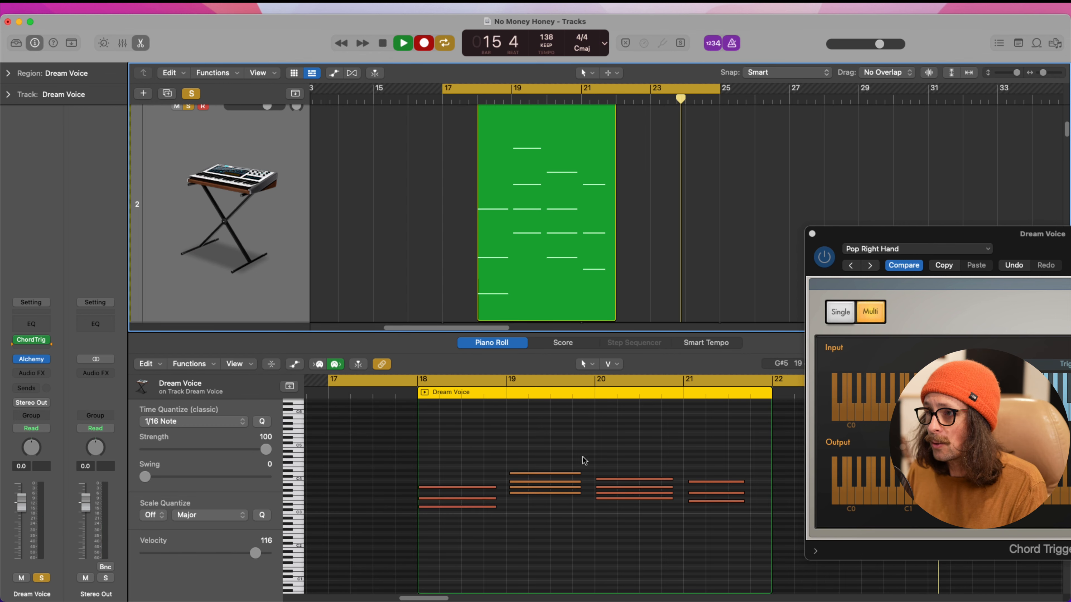
pyautogui.press('space')
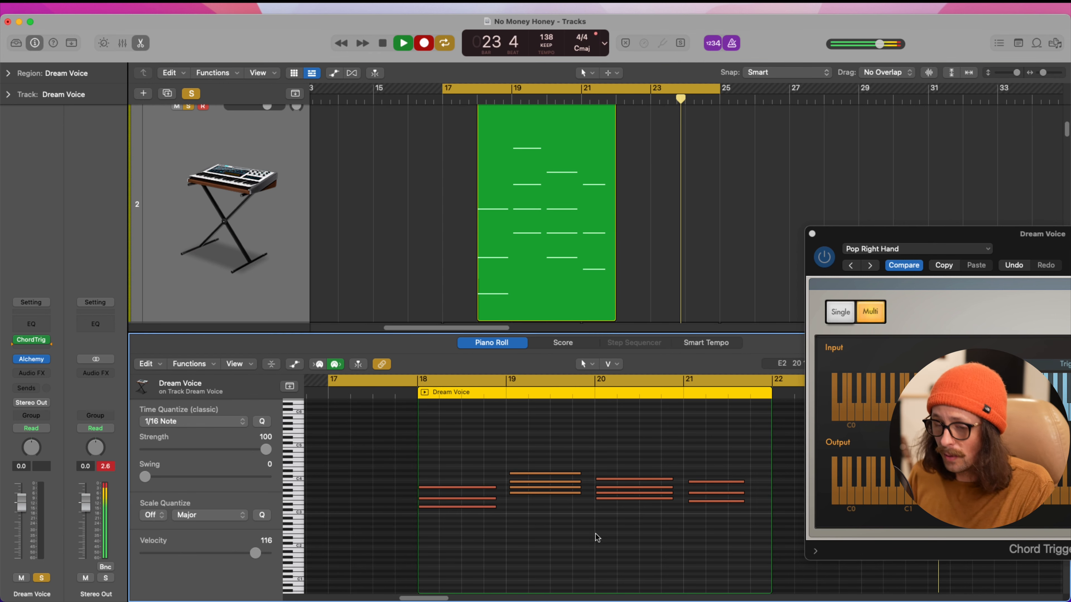
# Select all notes in the Dream Voice region and make them legato, choosing to shorten the overlapped notes
pyautogui.press('Tab')
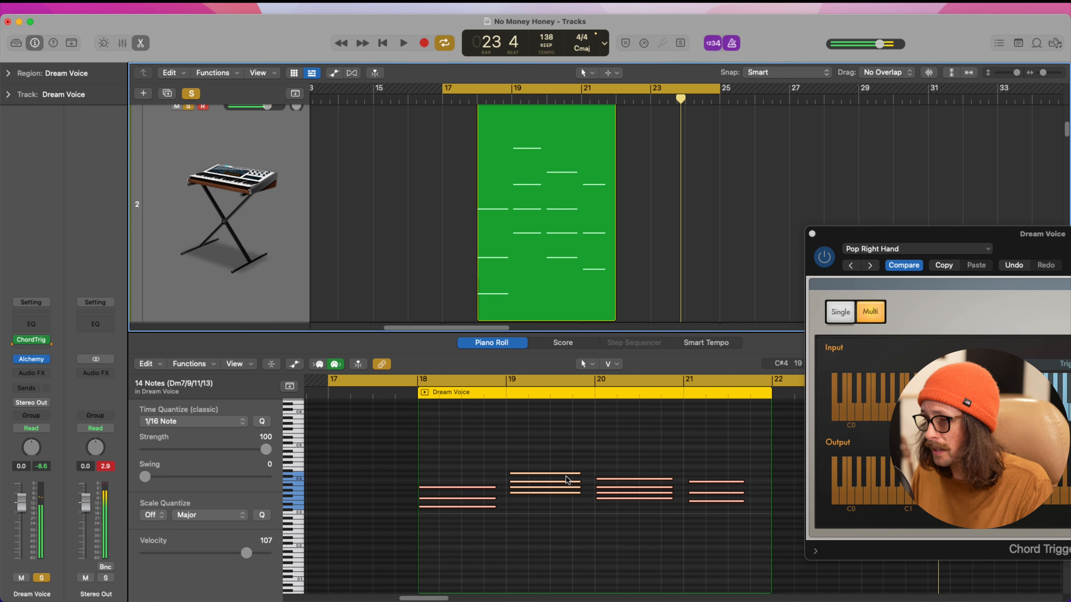
pyautogui.click(562, 523)
pyautogui.press('super+a')
pyautogui.hotkey('shift', '\\')
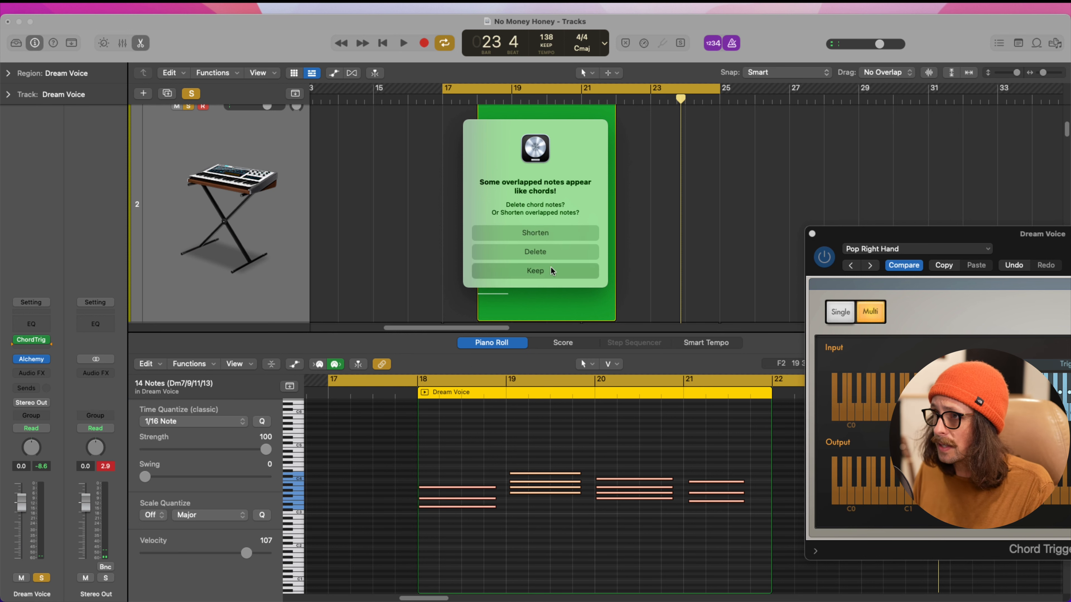
pyautogui.click(548, 233)
# Shorten the first chord's notes to end at bar 19 and move the second chord to the start of bar 19
pyautogui.moveTo(472, 438); pyautogui.dragTo(776, 565)
pyautogui.click(447, 504)
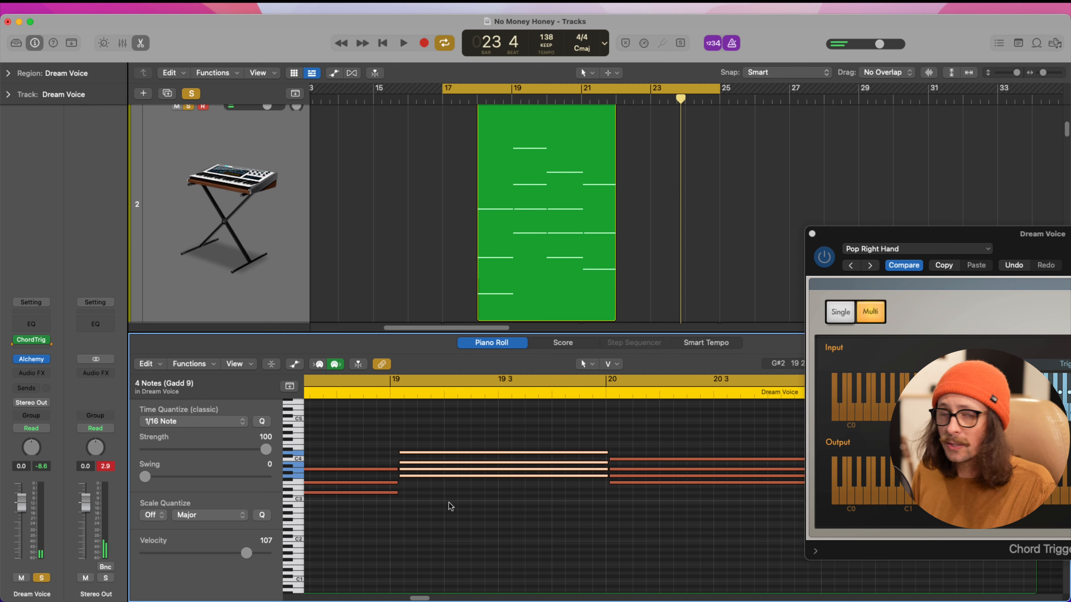
pyautogui.moveTo(368, 523); pyautogui.dragTo(380, 437)
pyautogui.moveTo(397, 494); pyautogui.dragTo(390, 496)
pyautogui.moveTo(410, 425); pyautogui.dragTo(409, 452)
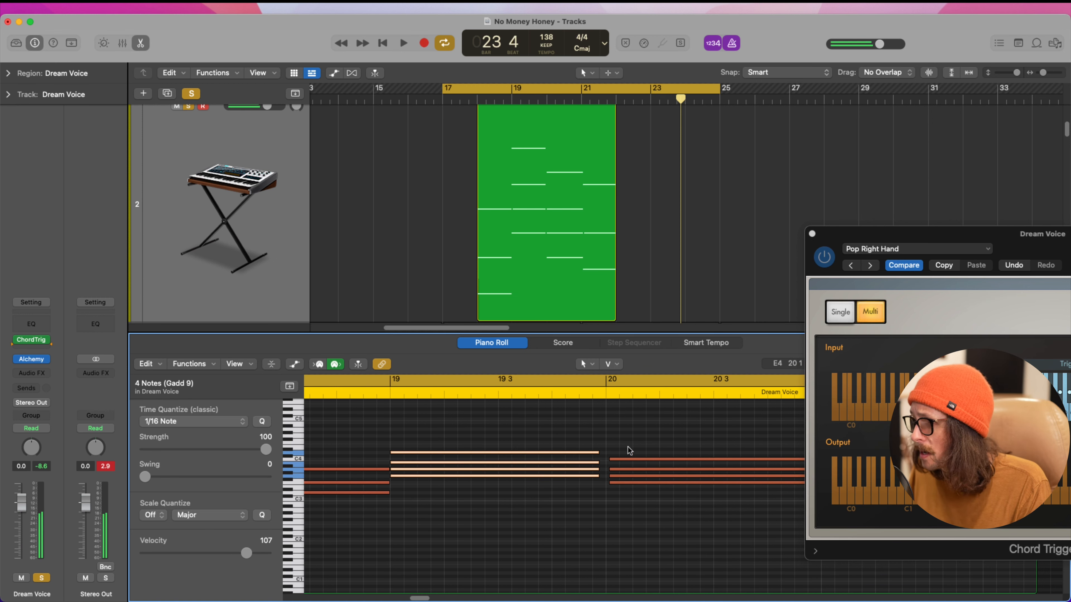
# Move the third chord's four notes to the start of bar 20
pyautogui.hscroll(5, 630, 450)
pyautogui.moveTo(516, 435); pyautogui.dragTo(498, 527)
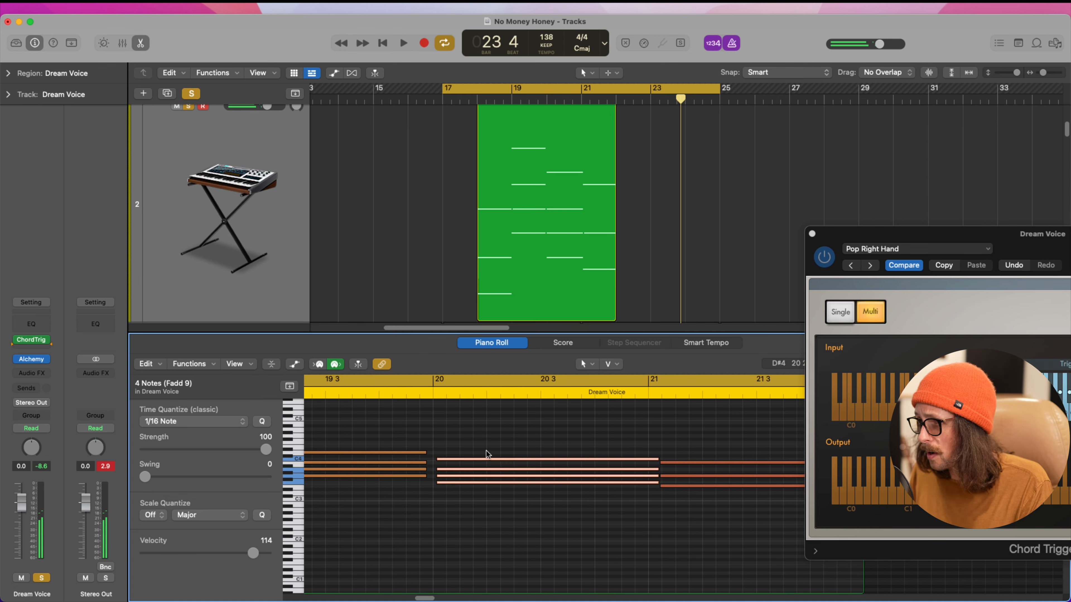
pyautogui.click(463, 460)
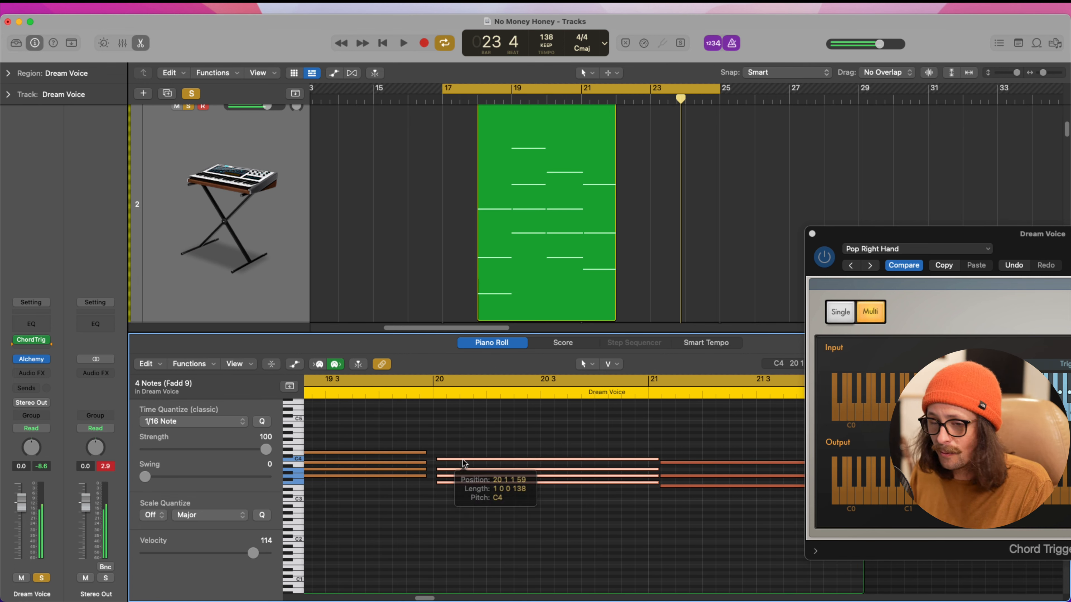
pyautogui.moveTo(463, 460); pyautogui.dragTo(461, 460)
# Trim the third chord to end at bar 21 and move the fourth chord's three notes to the start of bar 21
pyautogui.moveTo(702, 443); pyautogui.dragTo(706, 490)
pyautogui.moveTo(624, 450); pyautogui.dragTo(647, 485)
pyautogui.moveTo(688, 453); pyautogui.dragTo(669, 487)
pyautogui.press('super+Right')
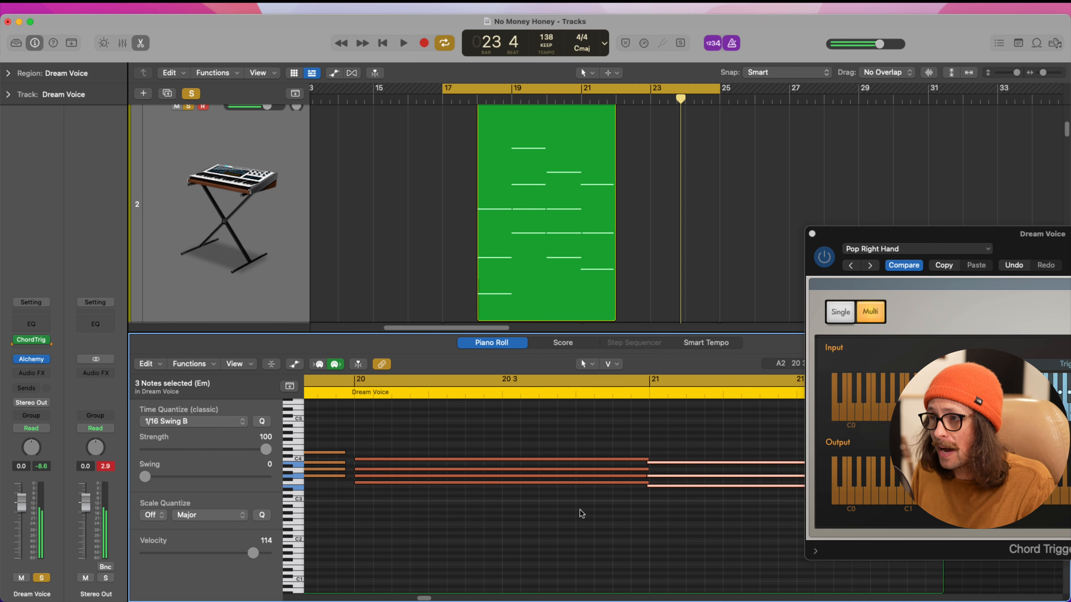
pyautogui.scroll(3, 582, 514)
pyautogui.scroll(-10, 581, 513)
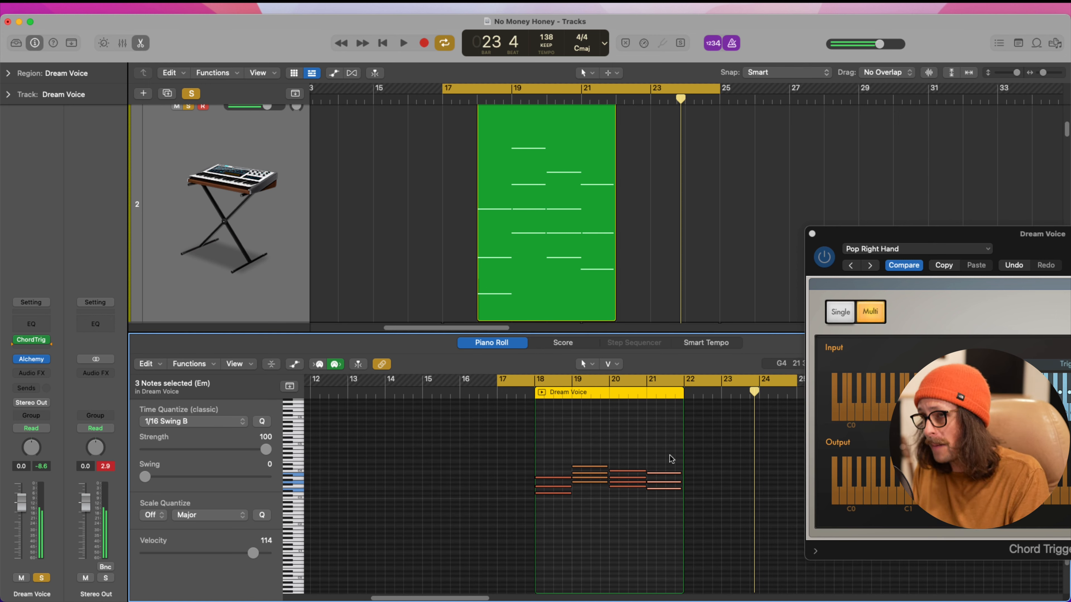
pyautogui.scroll(1, 216, 216)
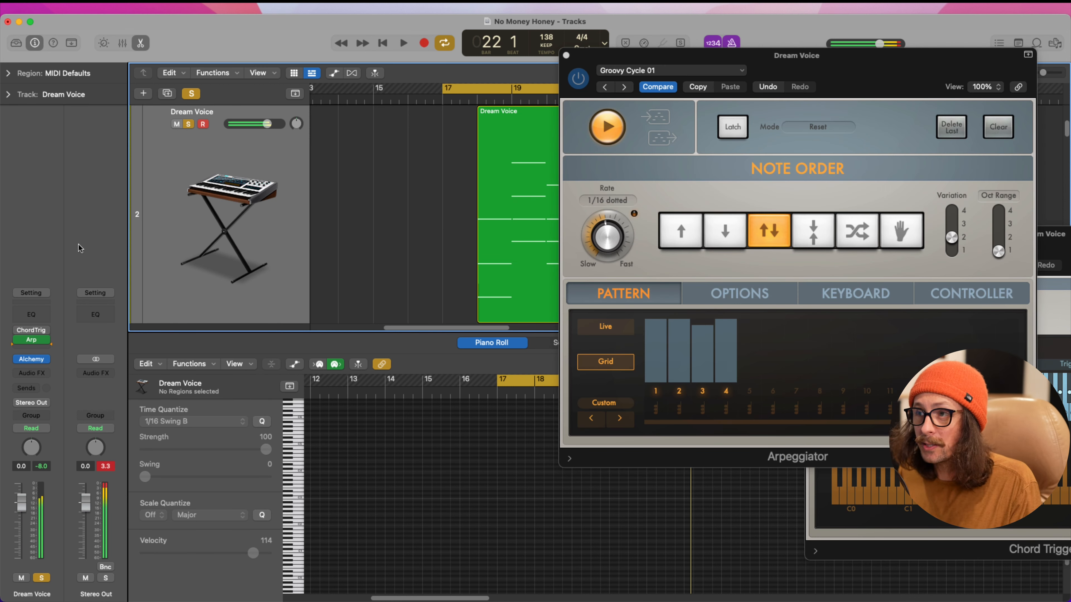
# Duplicate the Dream Voice track with its plug-ins and choose Record MIDI to Track Here after the new track's Arpeggiator
pyautogui.click(219, 223)
pyautogui.press('super+d')
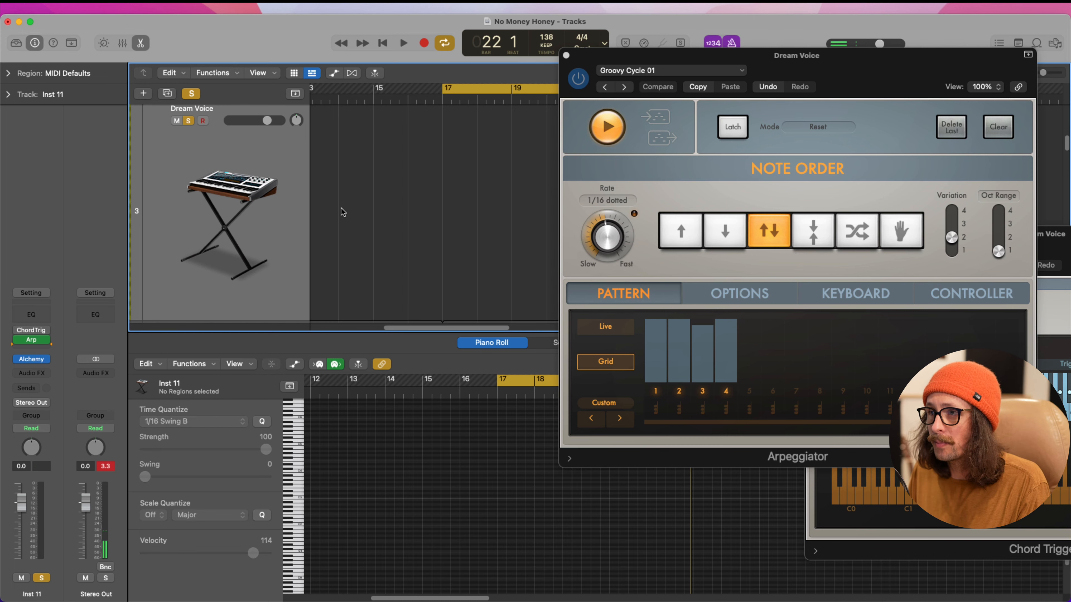
pyautogui.scroll(-10, 342, 212)
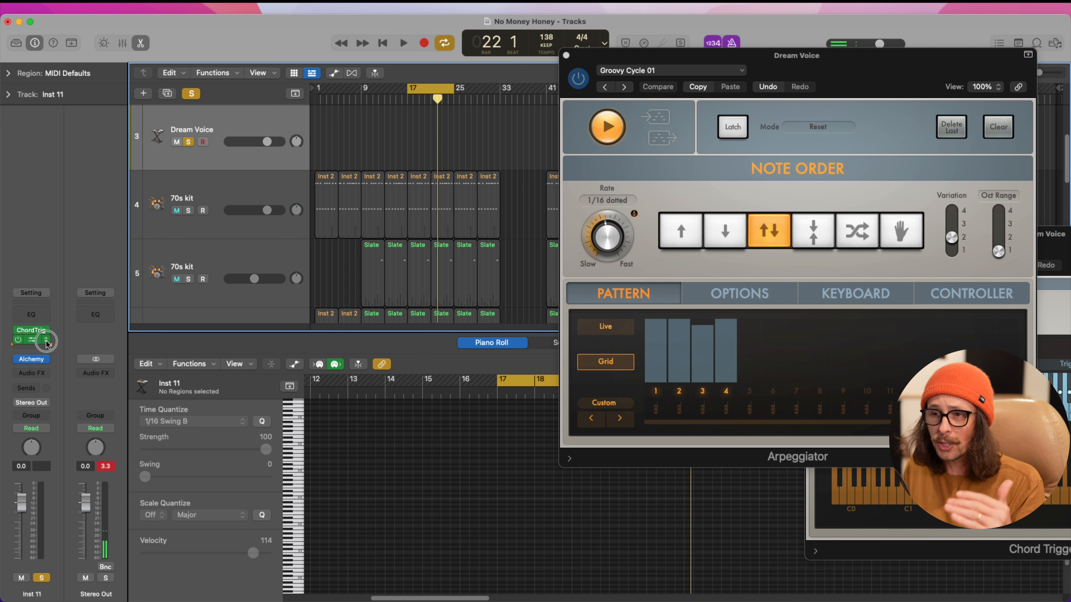
pyautogui.click(46, 344)
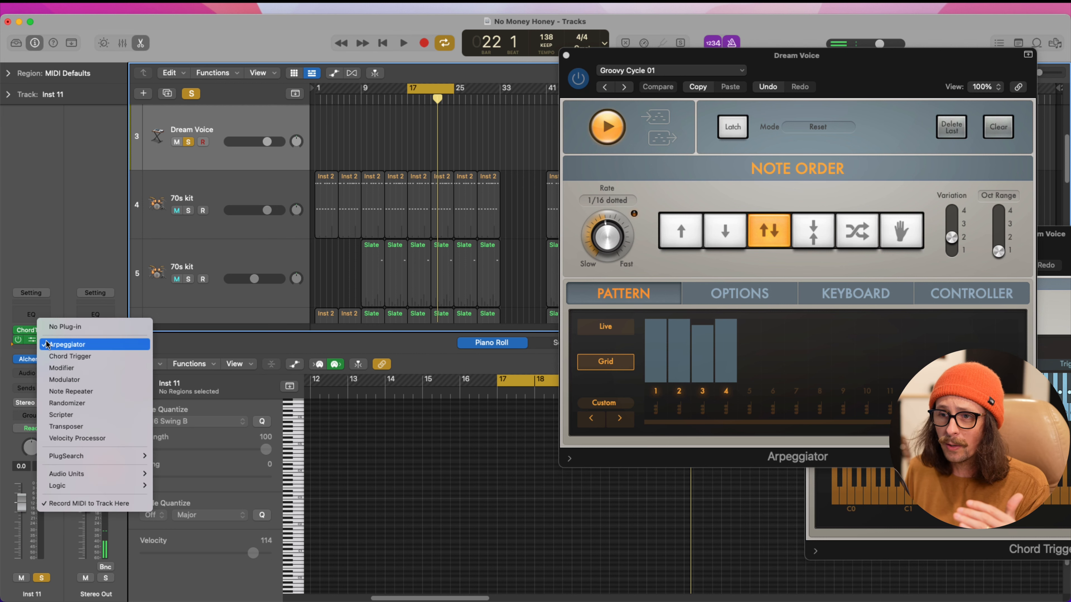
pyautogui.click(87, 504)
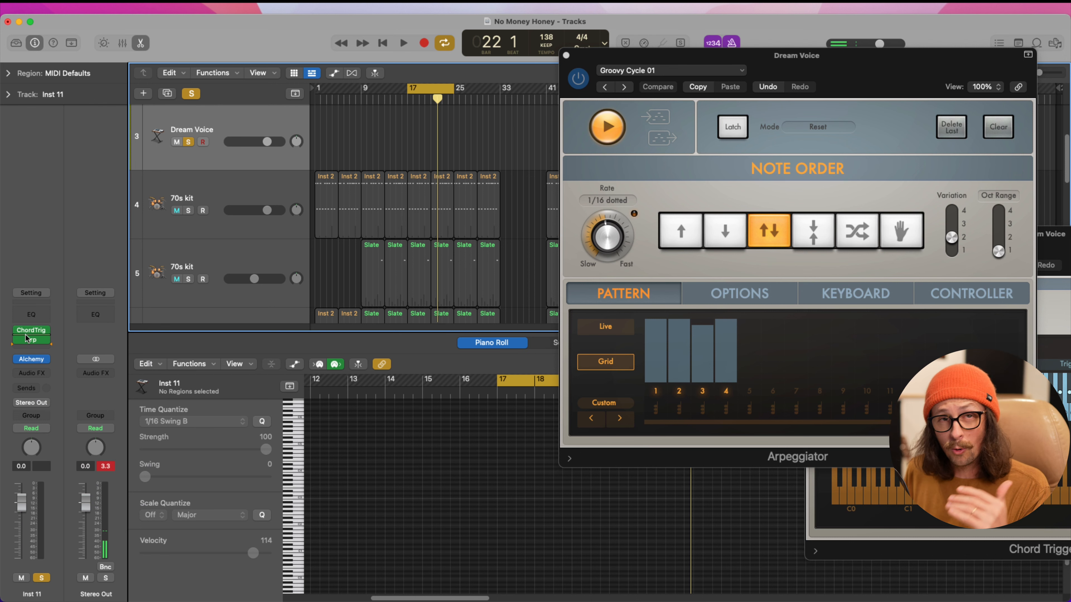
# Load the Interrupted Voices preset in Alchemy on the duplicated track and close the instrument
pyautogui.click(32, 359)
pyautogui.click(759, 314)
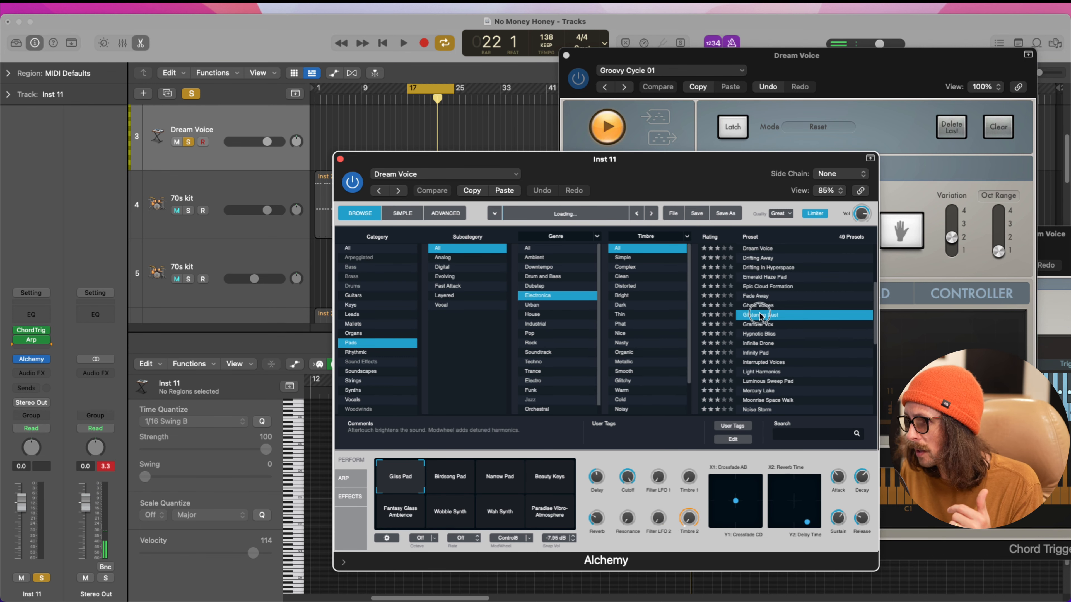
pyautogui.click(769, 363)
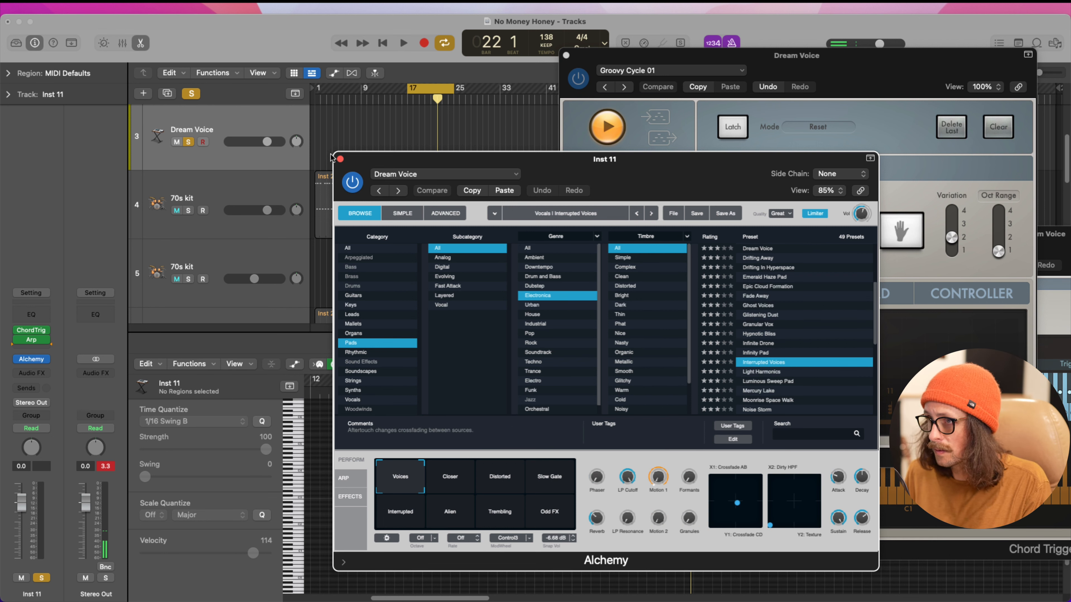
pyautogui.click(340, 159)
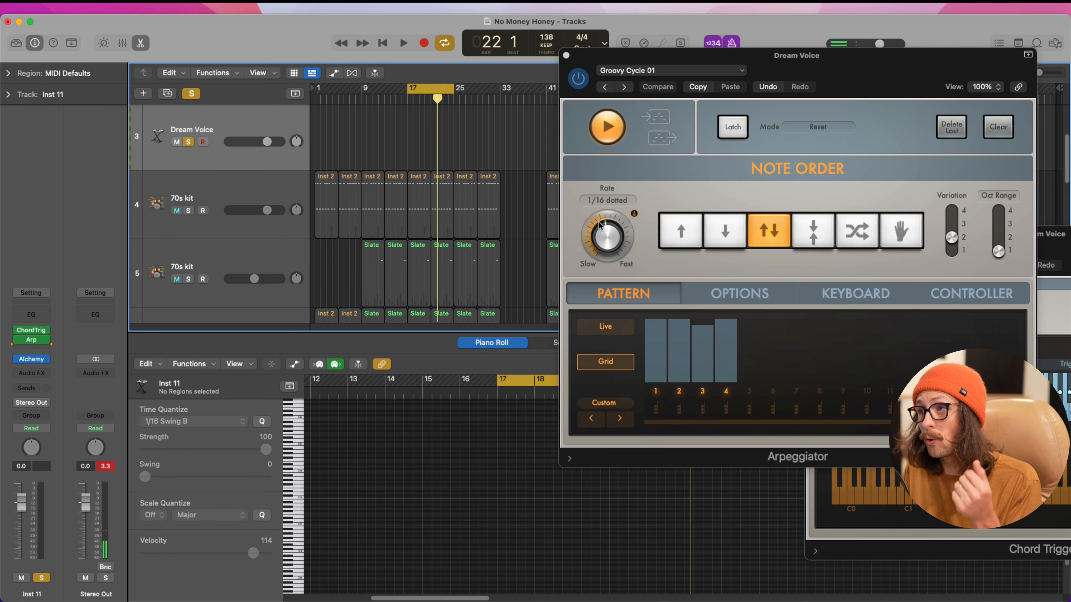
# Open the duplicated track's Chord Trigger and look through its Multi Keyboard Voicings presets
pyautogui.click(32, 329)
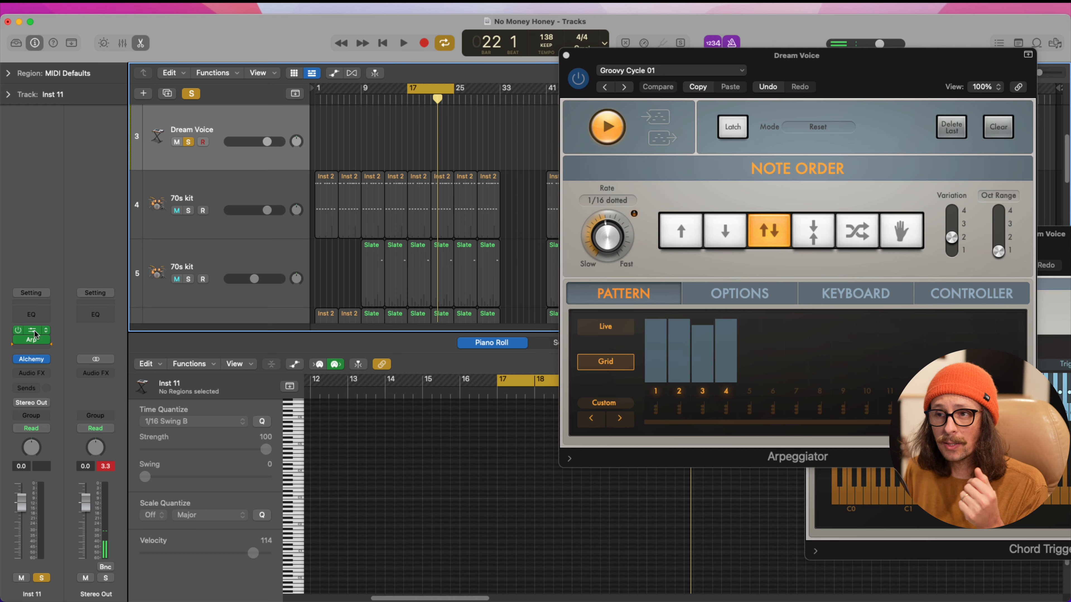
pyautogui.click(438, 179)
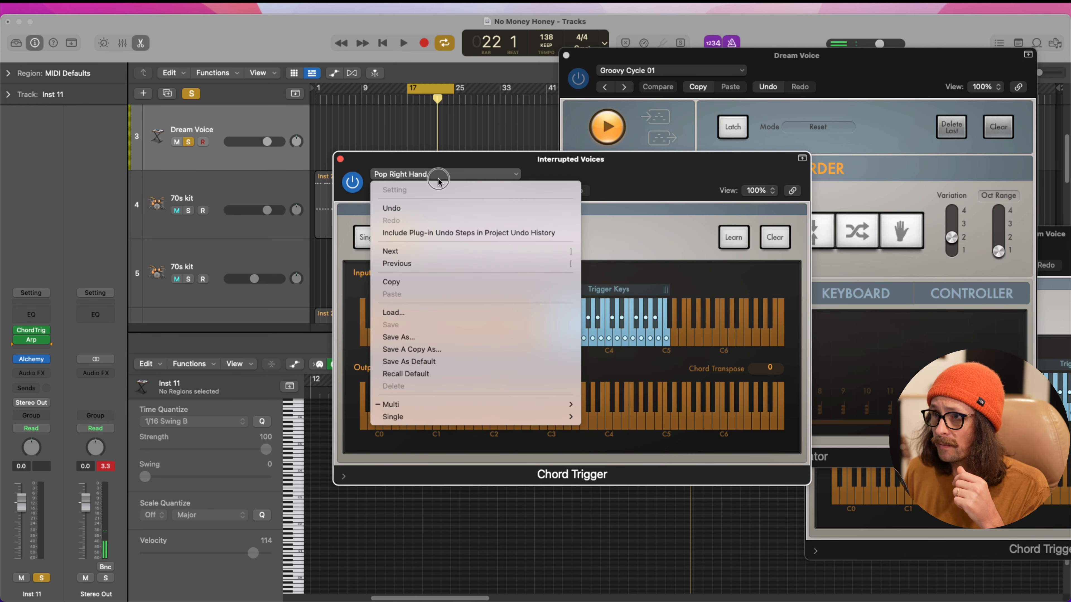
pyautogui.moveTo(468, 405)
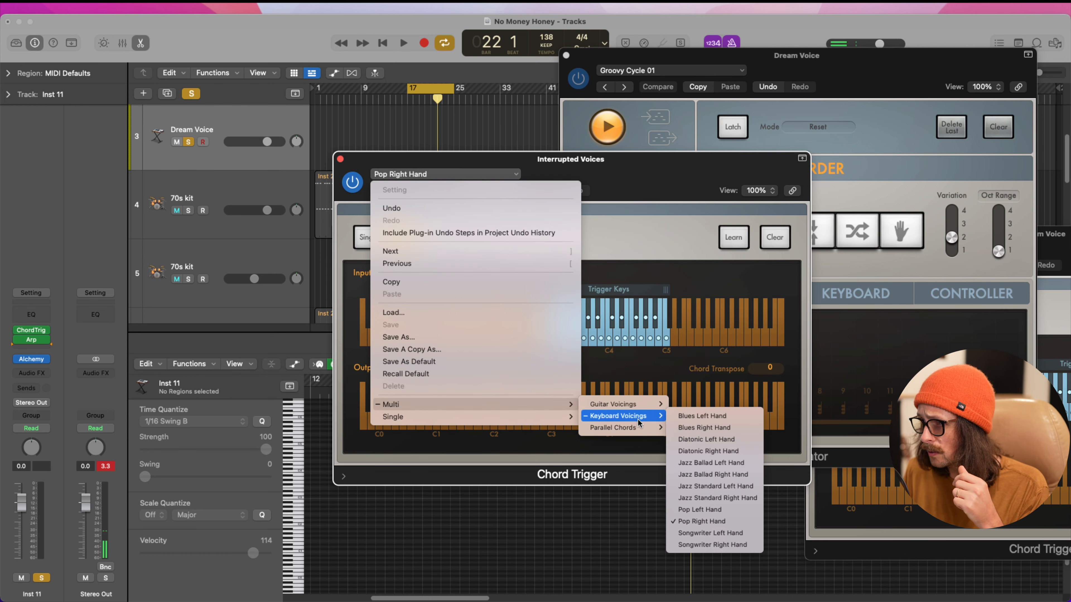
pyautogui.moveTo(624, 415)
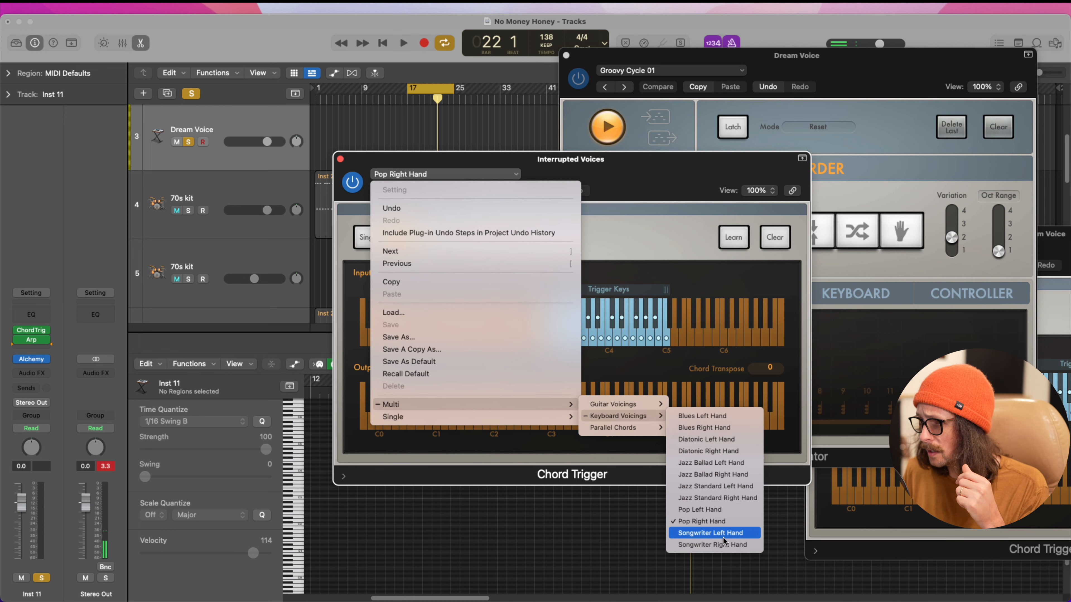
pyautogui.press('Escape')
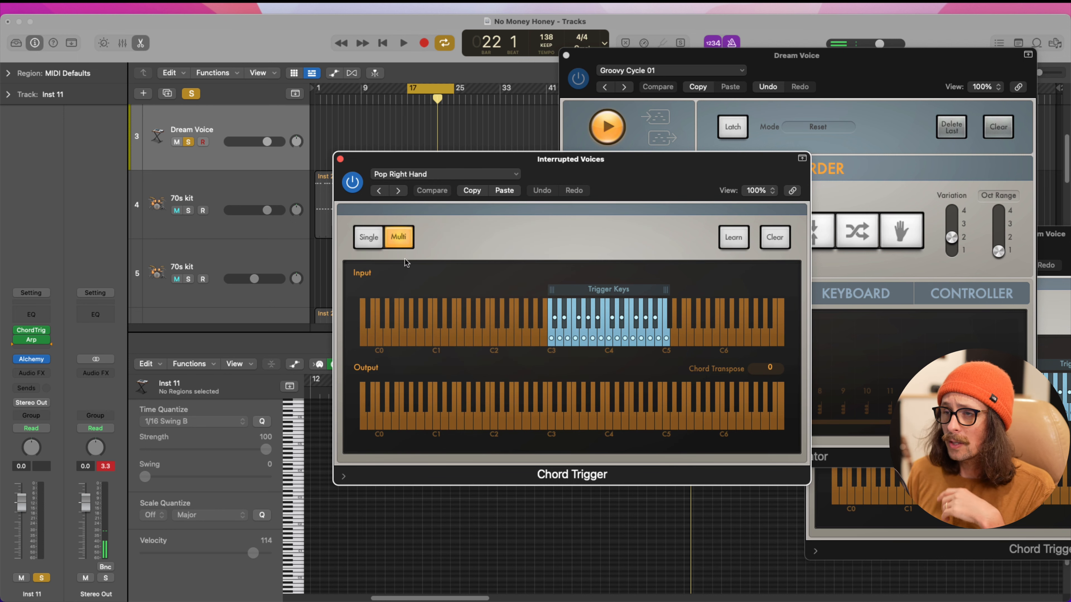
# Close Chord Trigger and record an arpeggiated part on the Interrupted Voices track from bar 17 to bar 22
pyautogui.click(340, 159)
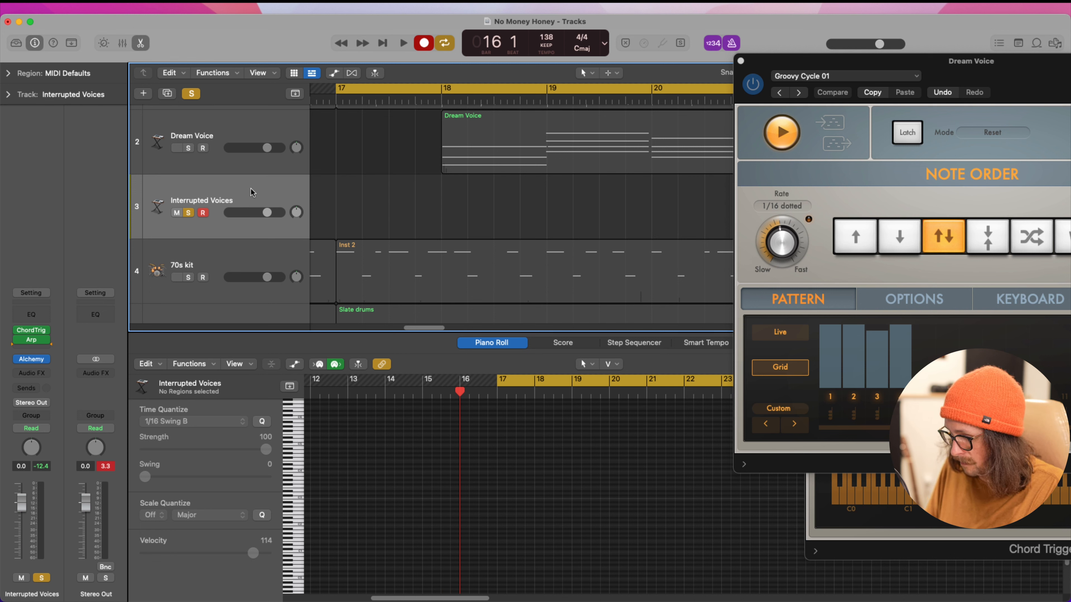
pyautogui.press('space')
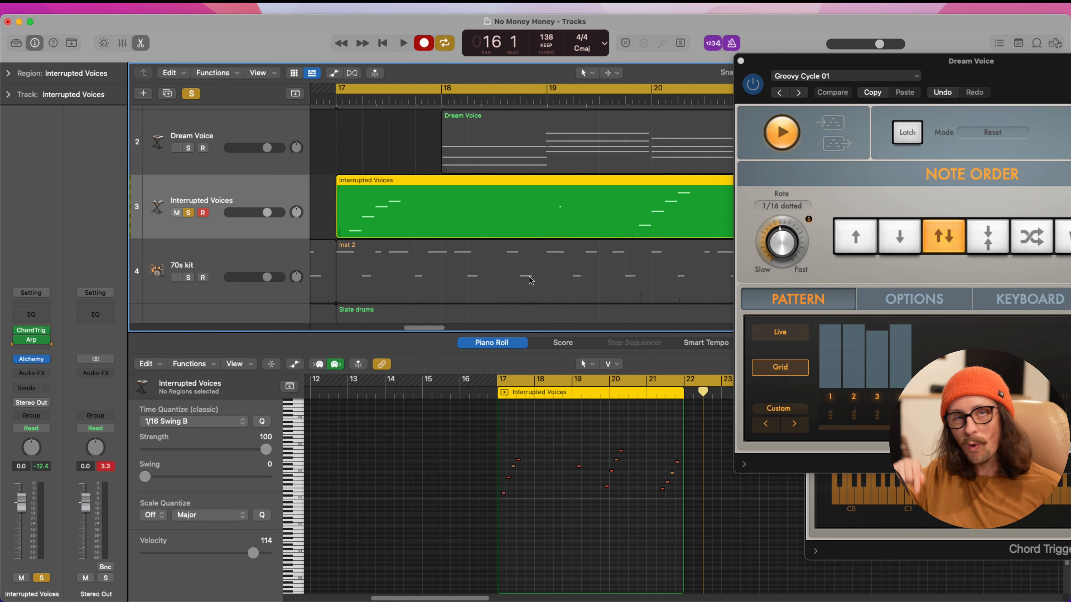
# Move the first four arpeggio notes of the Interrupted Voices region to the start of bar 17
pyautogui.moveTo(484, 438); pyautogui.dragTo(754, 554)
pyautogui.moveTo(381, 508); pyautogui.dragTo(420, 434)
pyautogui.moveTo(375, 494); pyautogui.dragTo(365, 494)
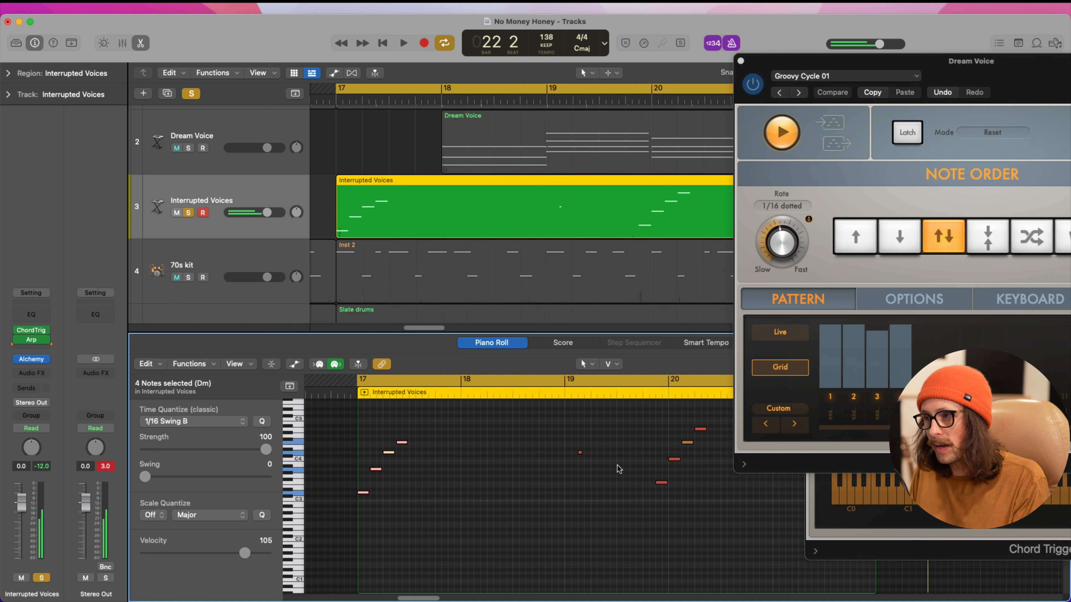
pyautogui.hscroll(5, 618, 474)
pyautogui.hscroll(2, 617, 474)
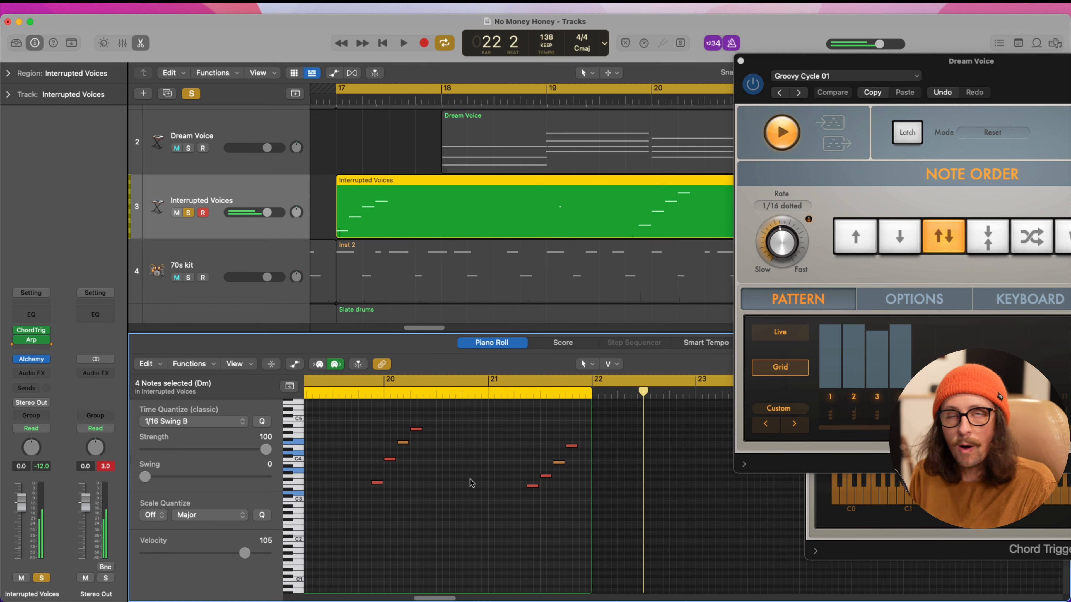
pyautogui.hscroll(-6, 471, 483)
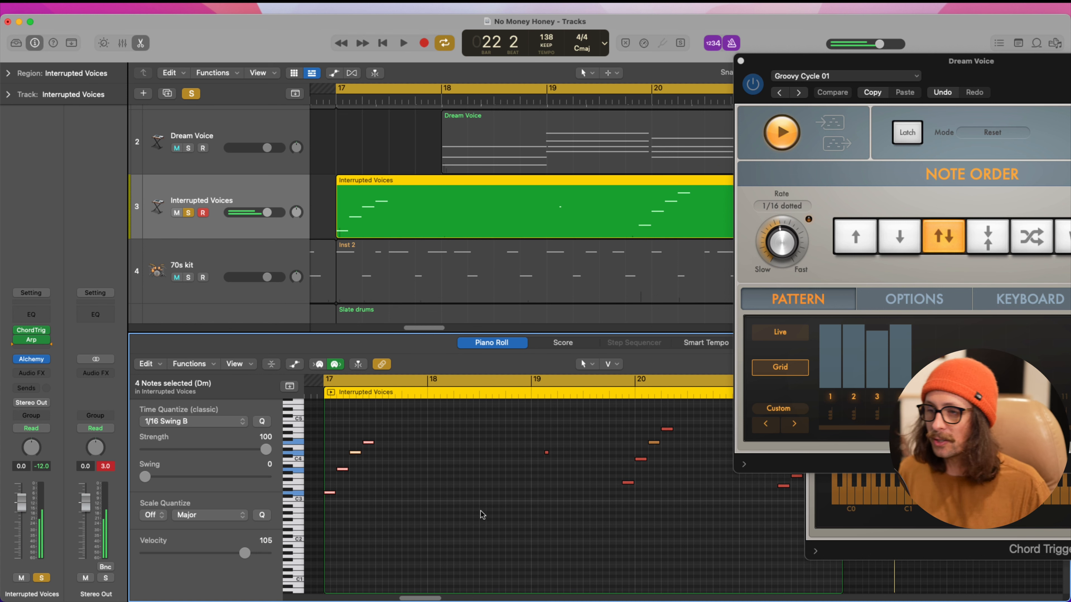
pyautogui.scroll(1, 481, 511)
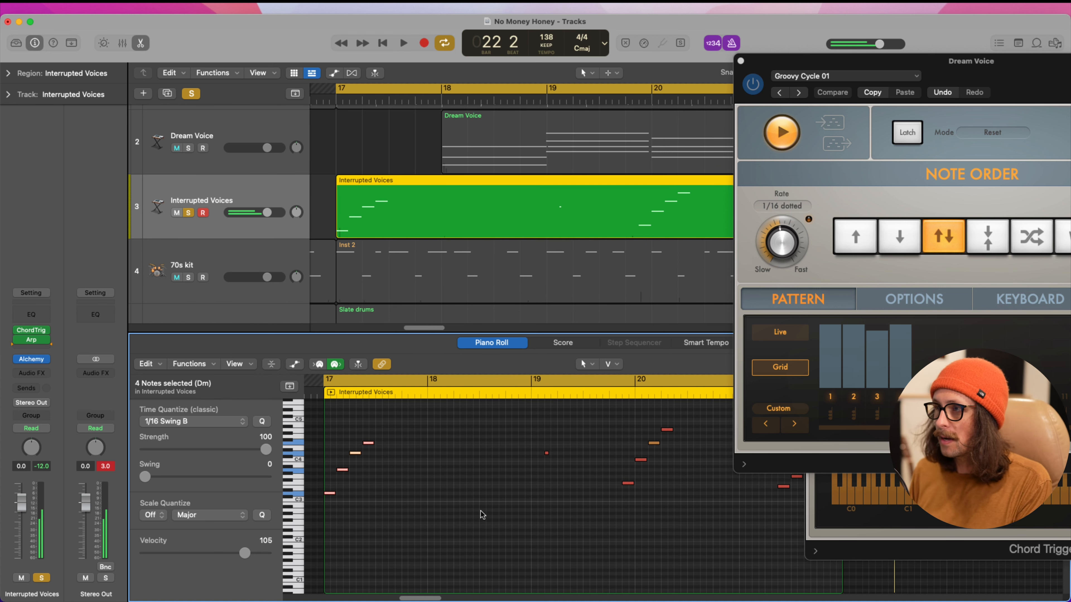
# Examine Chord Trigger's settings list and Learn mode on the Interrupted Voices track, leaving Learn off and closing the plug-in
pyautogui.click(31, 330)
pyautogui.moveTo(694, 163); pyautogui.dragTo(515, 114)
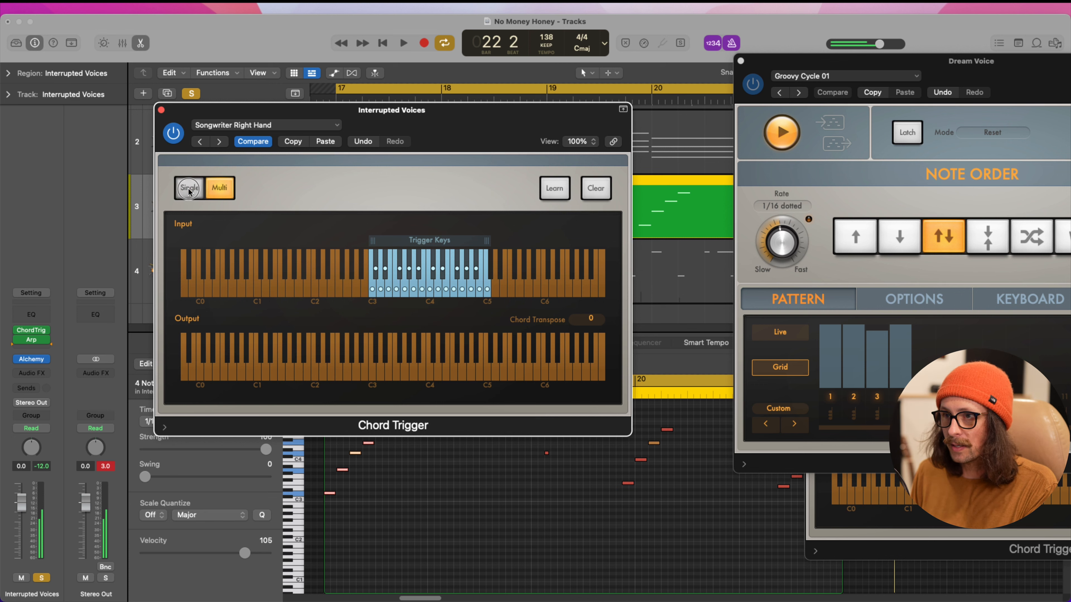
pyautogui.click(236, 125)
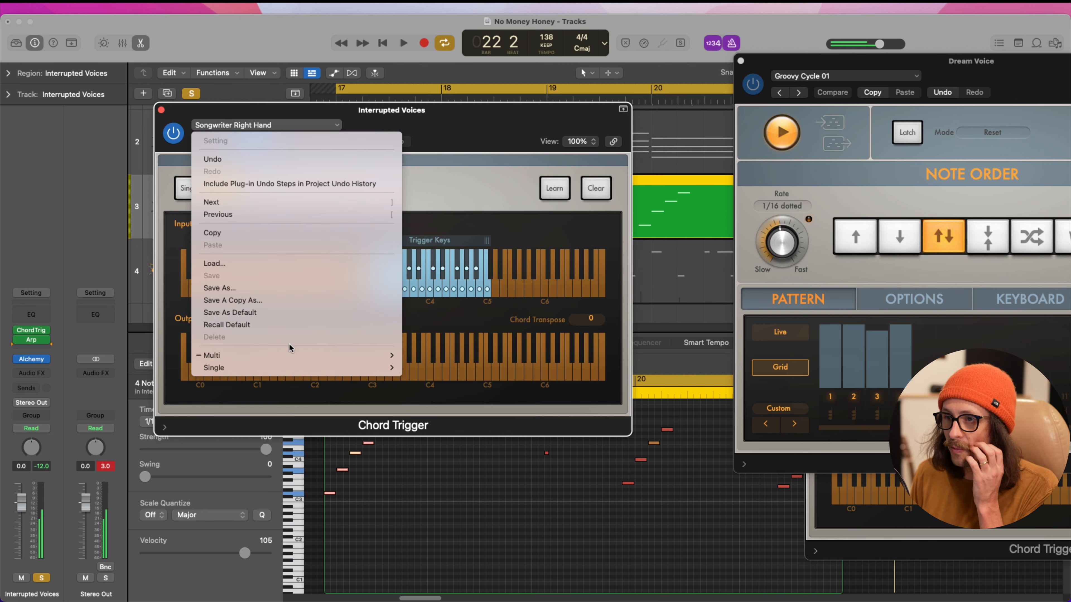
pyautogui.click(500, 180)
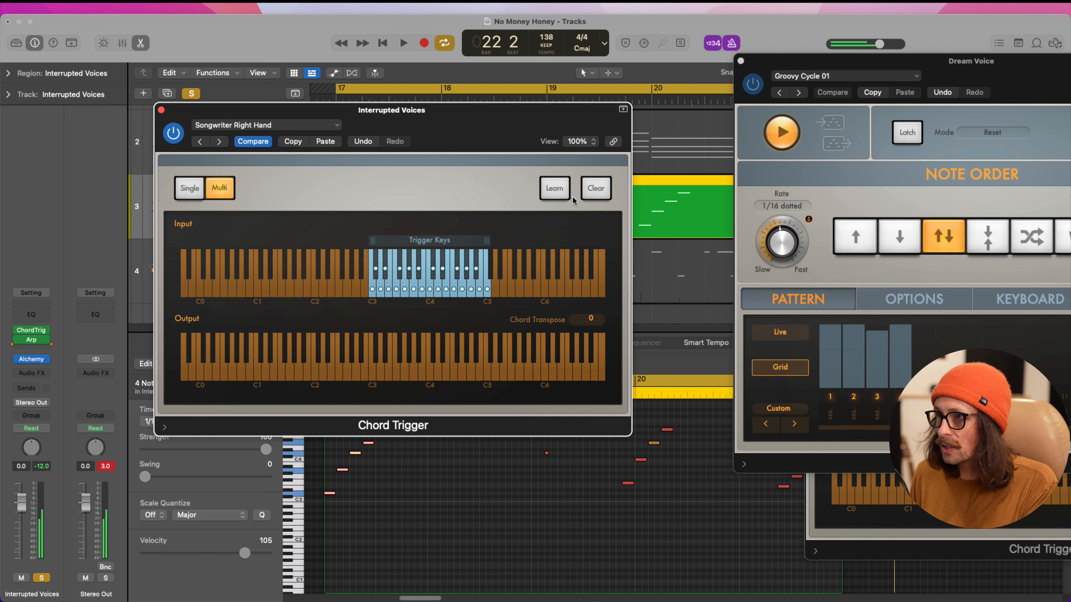
pyautogui.click(554, 191)
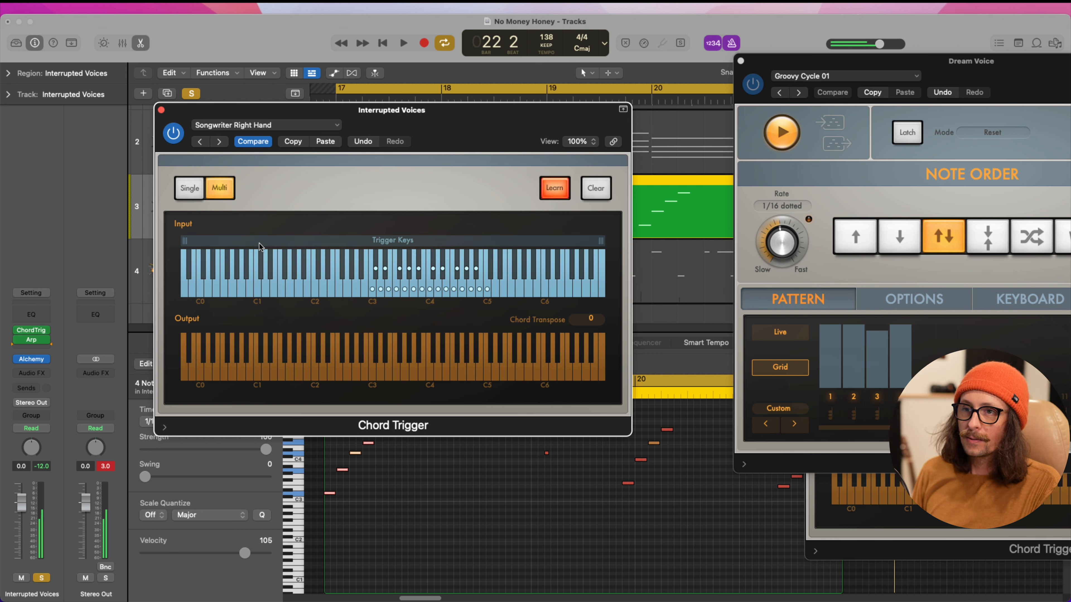
pyautogui.click(561, 191)
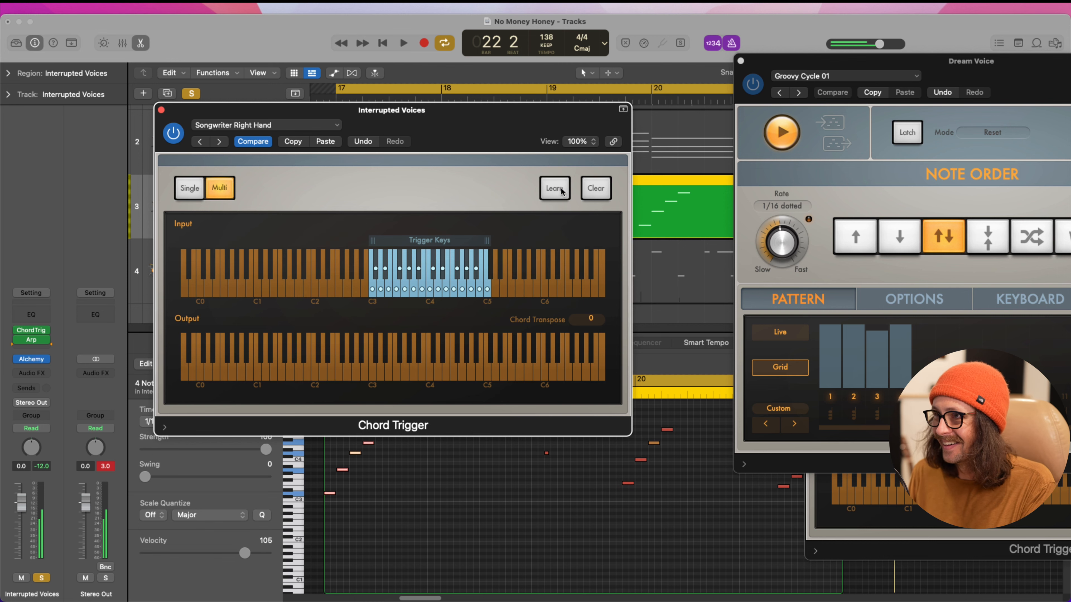
pyautogui.click(161, 110)
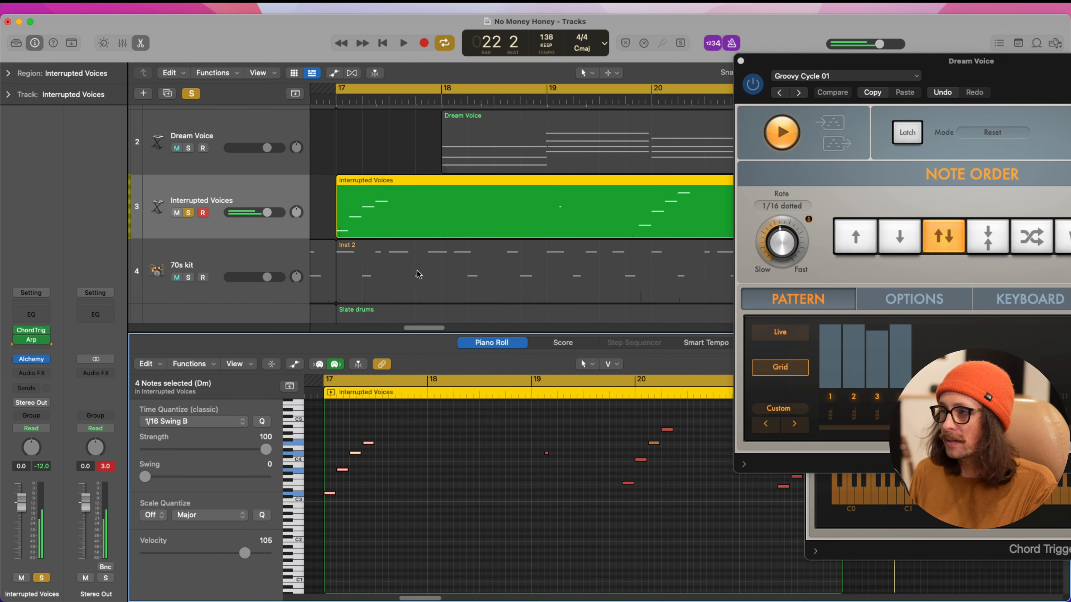